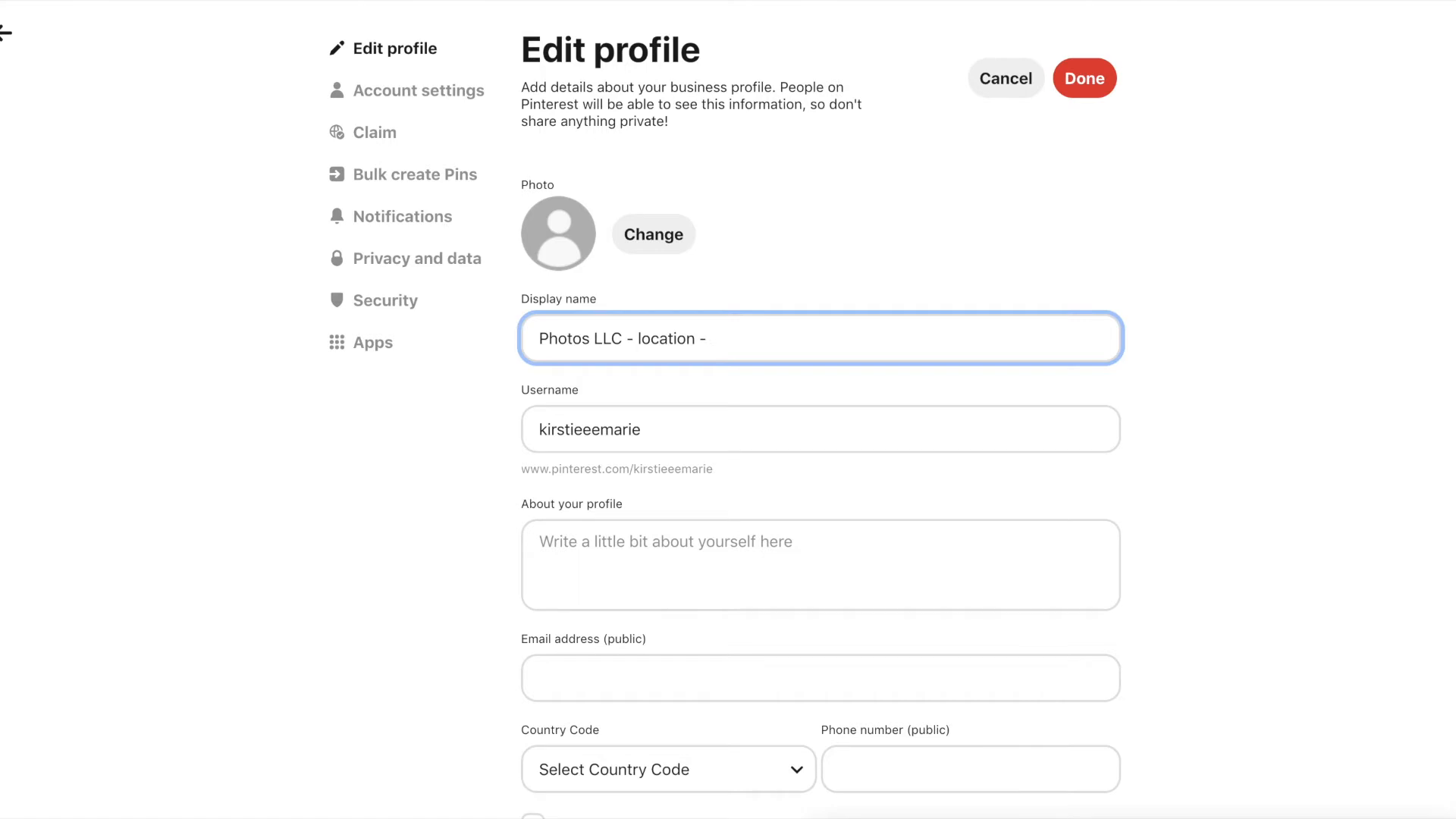
- Finish the display name with 'equine photos' and add kirstiemarie.com to the profile description
{"action": "type", "text": "equine photo"}
{"action": "type", "text": "s"}
{"action": "key", "text": "Tab"}
{"action": "key", "text": "Tab"}
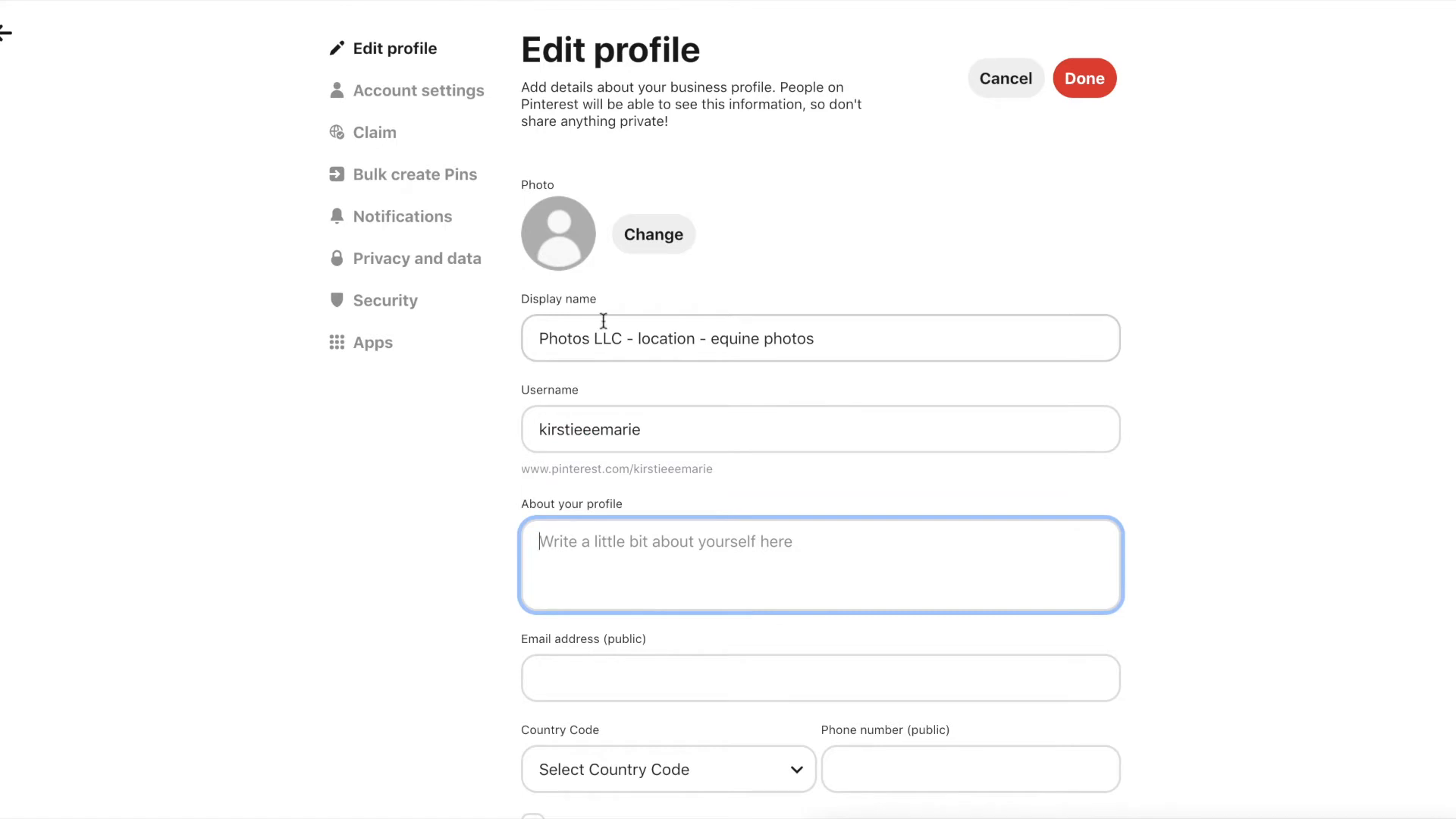
{"action": "left_click", "coordinate": [667, 415]}
{"action": "left_click", "coordinate": [743, 590]}
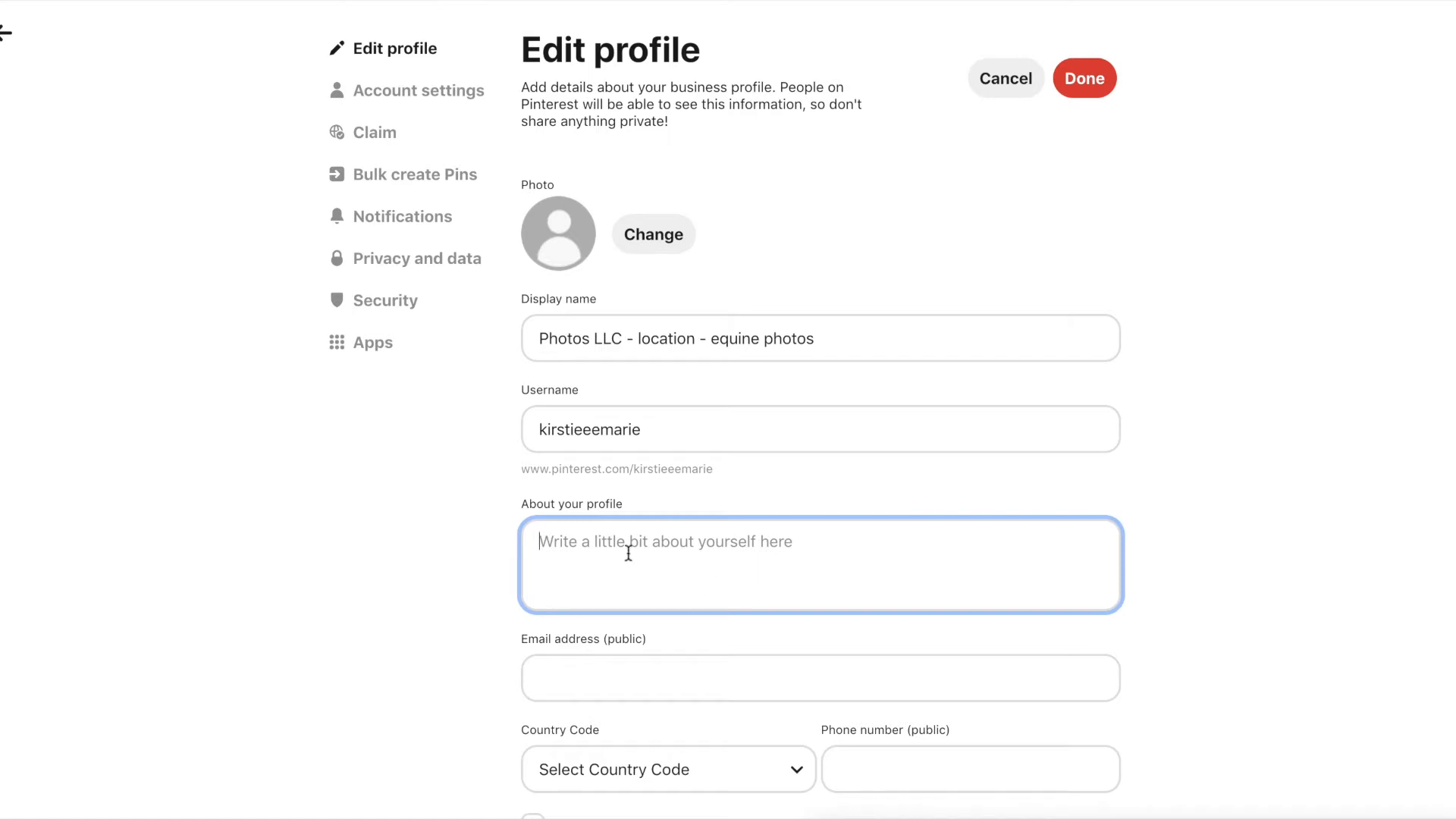
{"action": "type", "text": "kirstiema"}
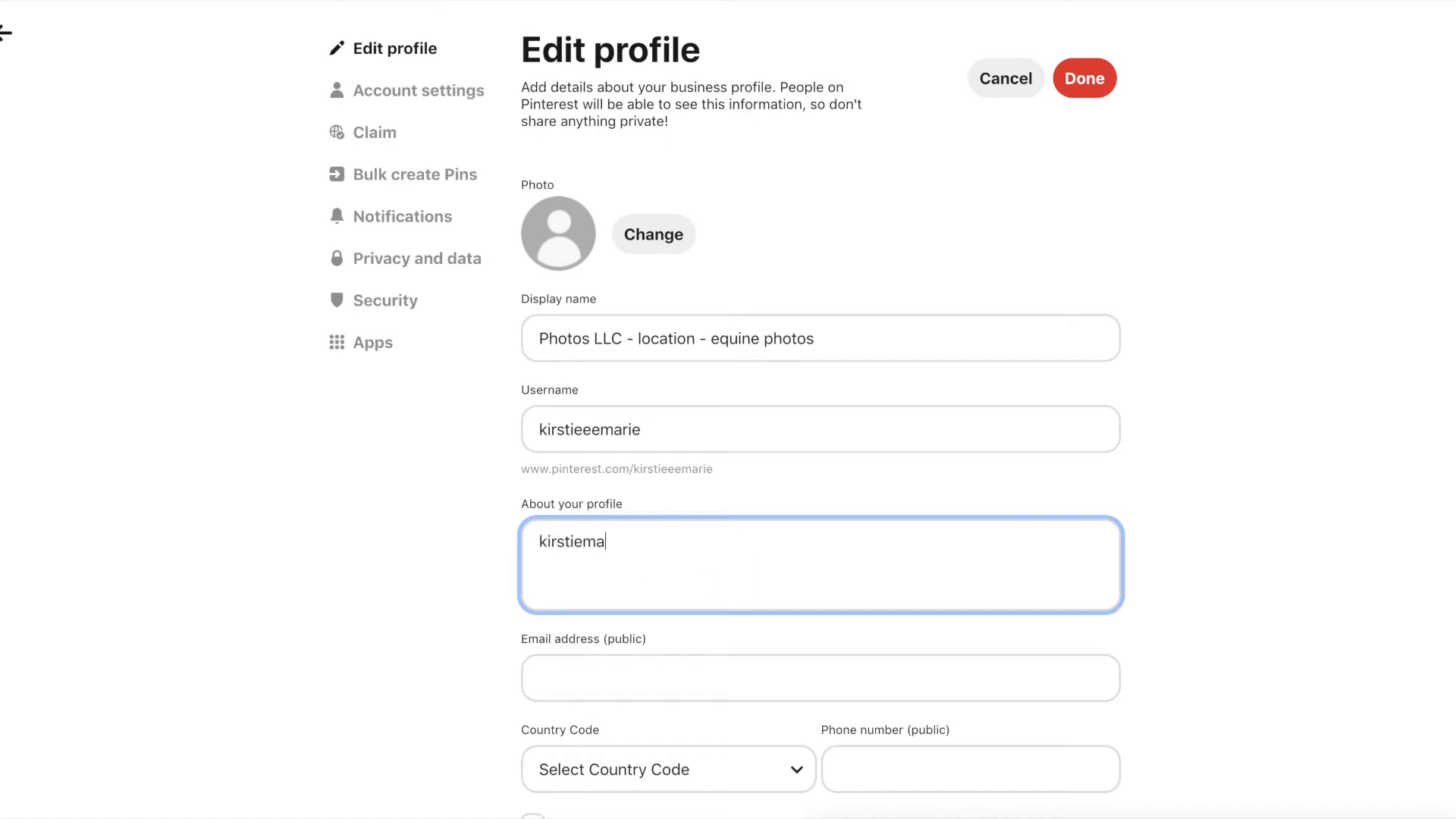
{"action": "type", "text": "rie.com"}
- Review the profile form and save the changes
{"action": "scroll", "coordinate": [670, 547], "scroll_direction": "down", "scroll_amount": 1}
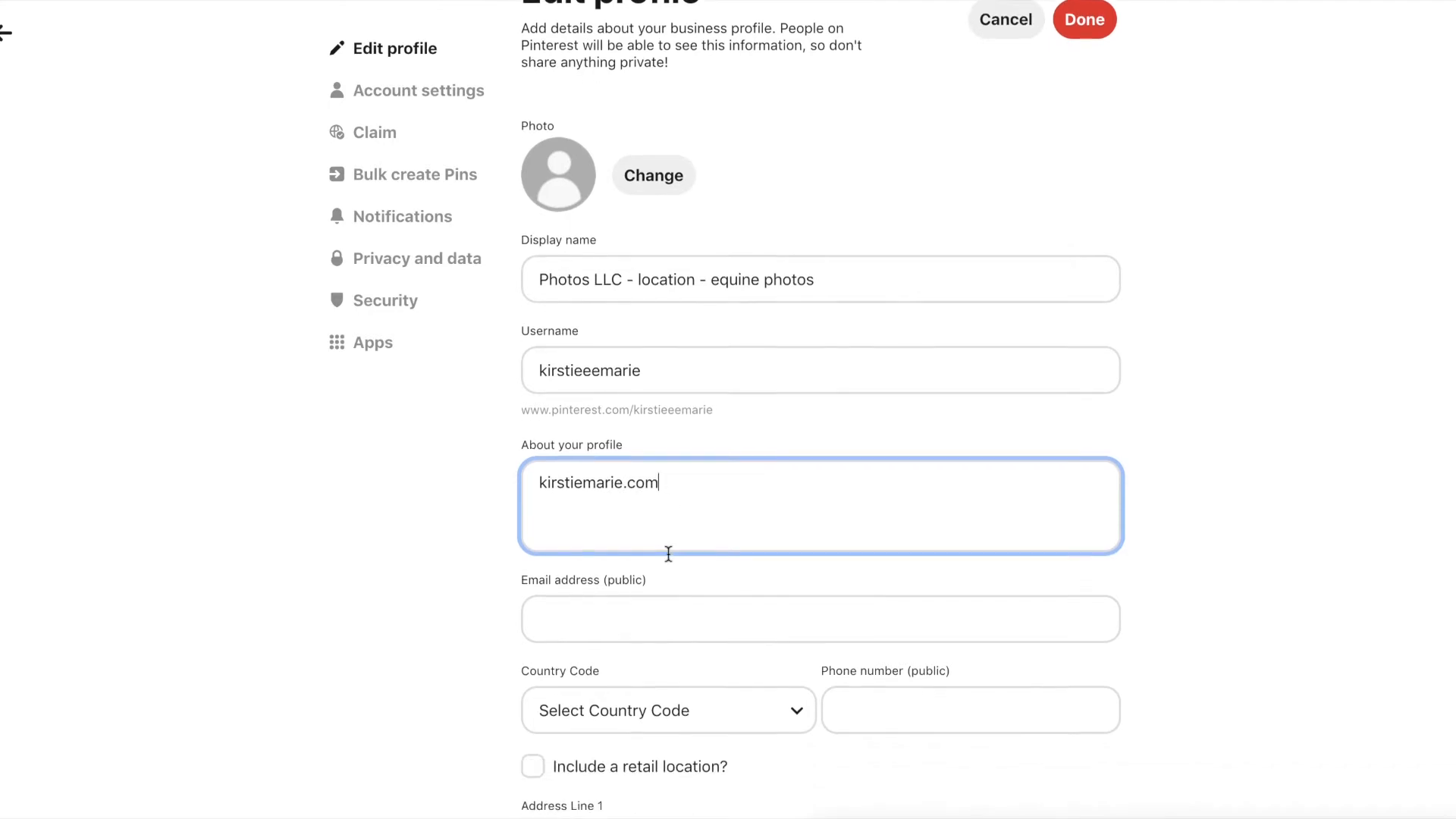
{"action": "scroll", "coordinate": [668, 554], "scroll_direction": "down", "scroll_amount": 2}
{"action": "left_click_drag", "start_coordinate": [541, 375], "coordinate": [682, 376]}
{"action": "left_click", "coordinate": [758, 378]}
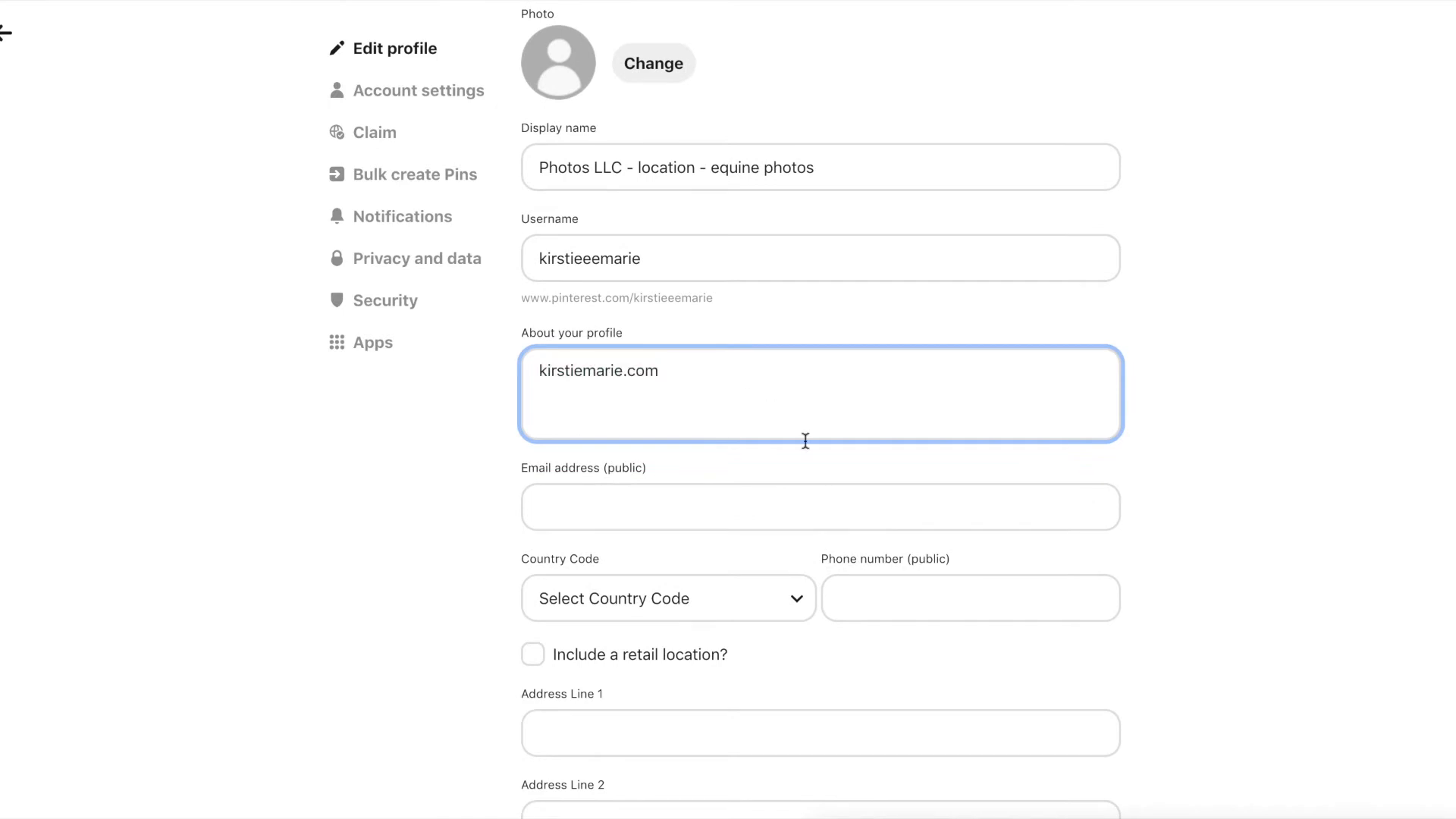
{"action": "scroll", "coordinate": [823, 567], "scroll_direction": "down", "scroll_amount": 8}
{"action": "scroll", "coordinate": [824, 563], "scroll_direction": "up", "scroll_amount": 11}
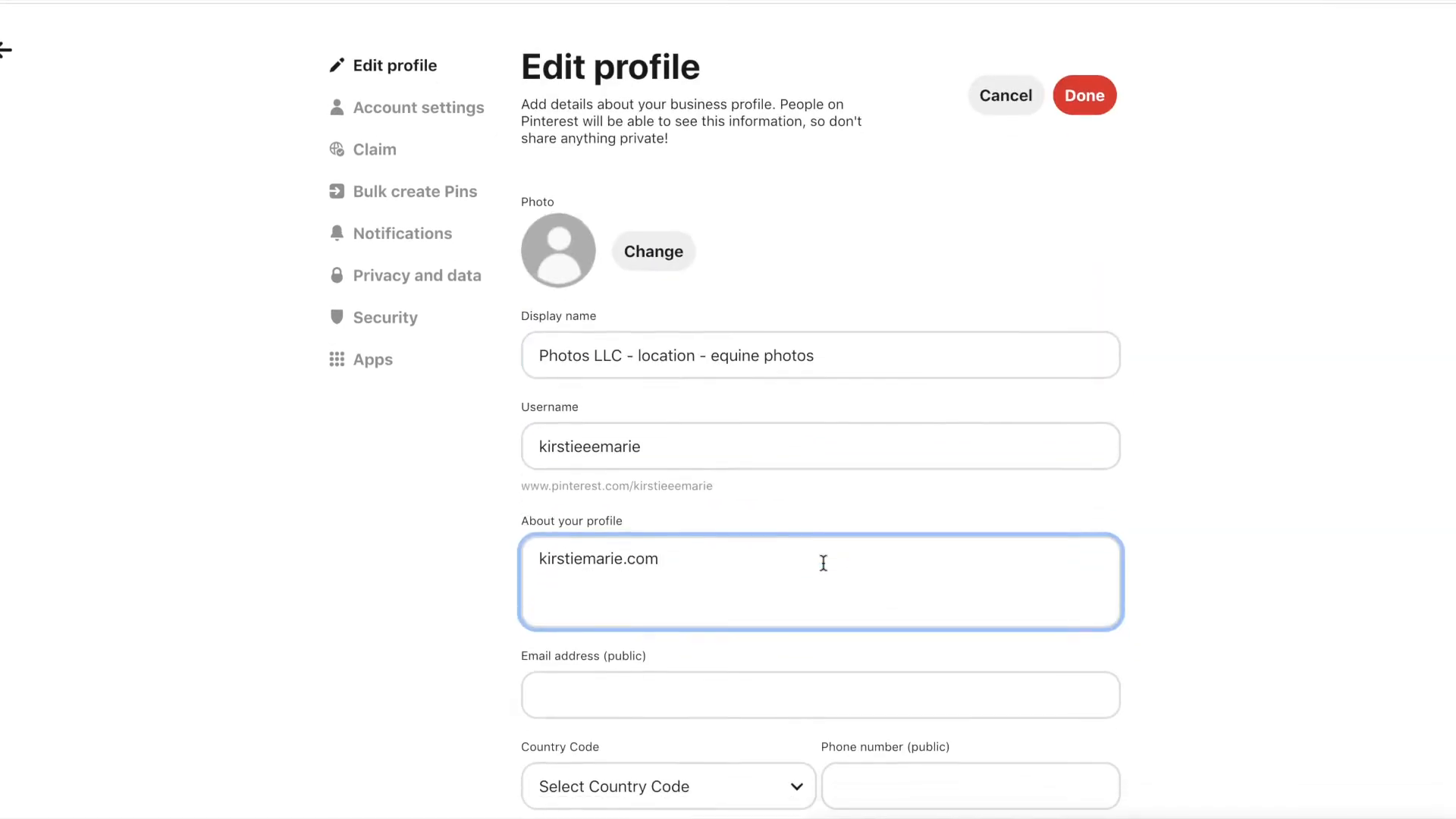
{"action": "scroll", "coordinate": [824, 562], "scroll_direction": "down", "scroll_amount": 1}
{"action": "left_click", "coordinate": [1085, 78]}
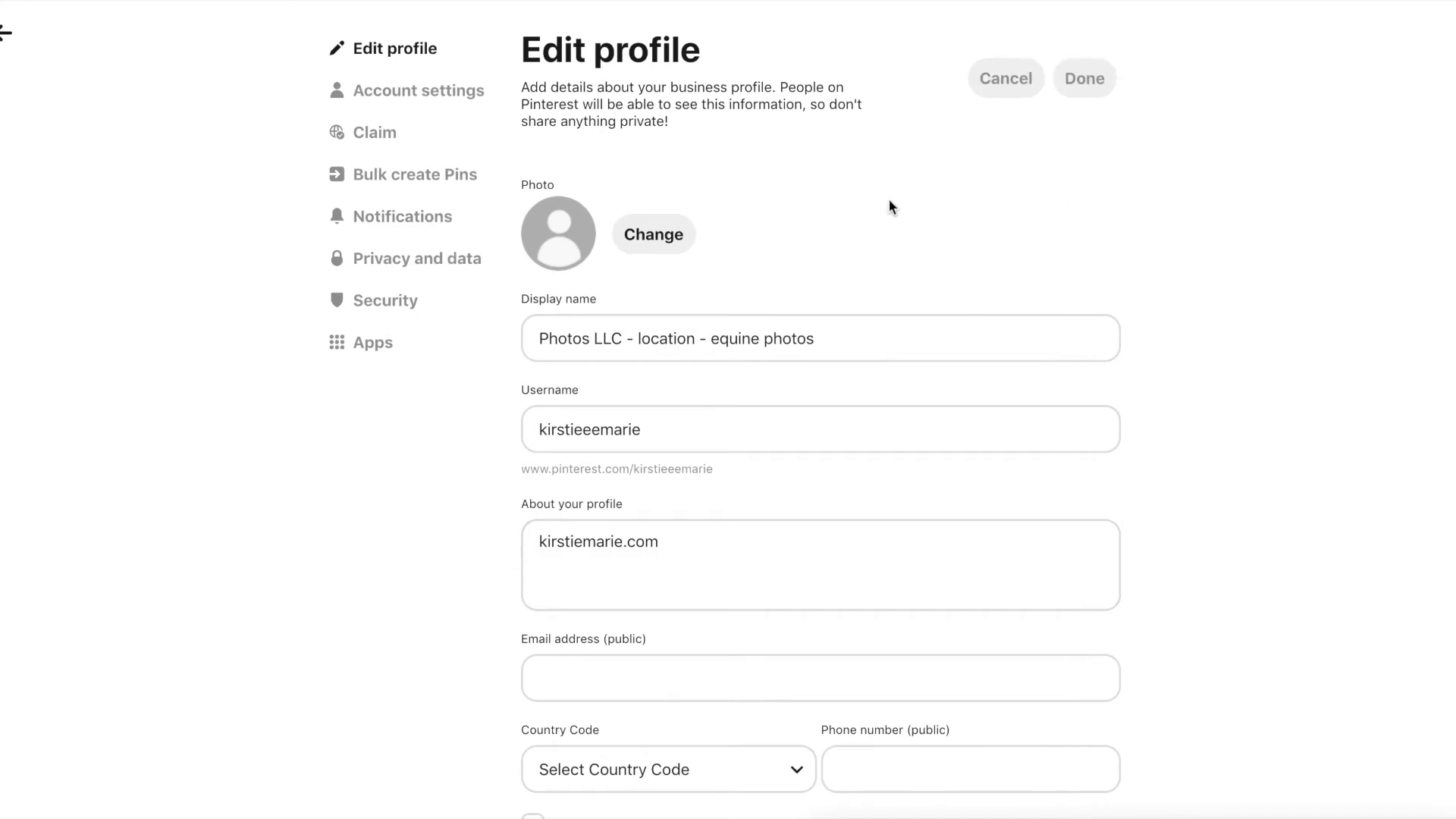
- From the Business hub, start a new Pin and dismiss the Pin tools tour
{"action": "left_click", "coordinate": [125, 0]}
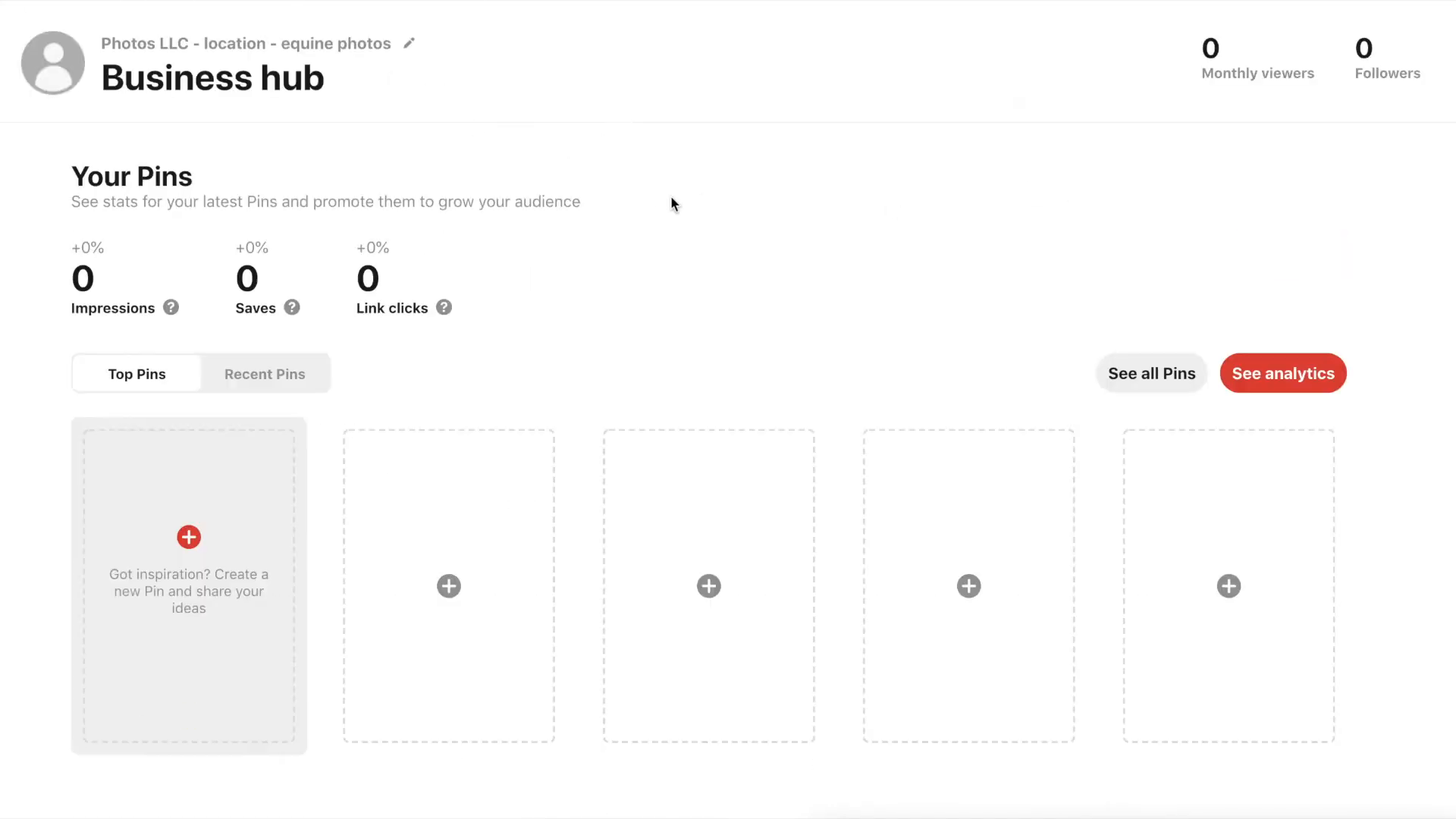
{"action": "scroll", "coordinate": [584, 425], "scroll_direction": "down", "scroll_amount": 7}
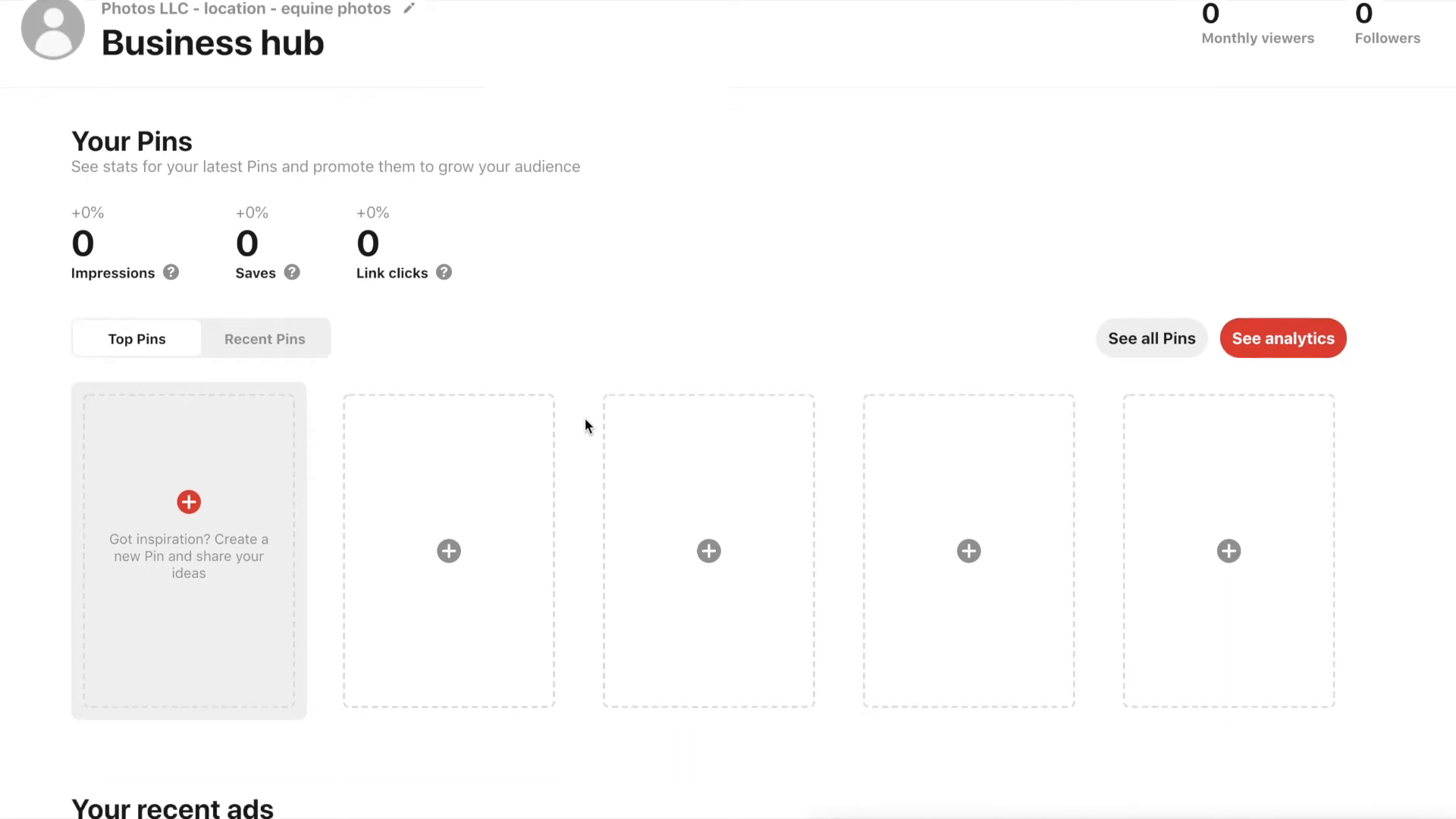
{"action": "scroll", "coordinate": [585, 419], "scroll_direction": "up", "scroll_amount": 7}
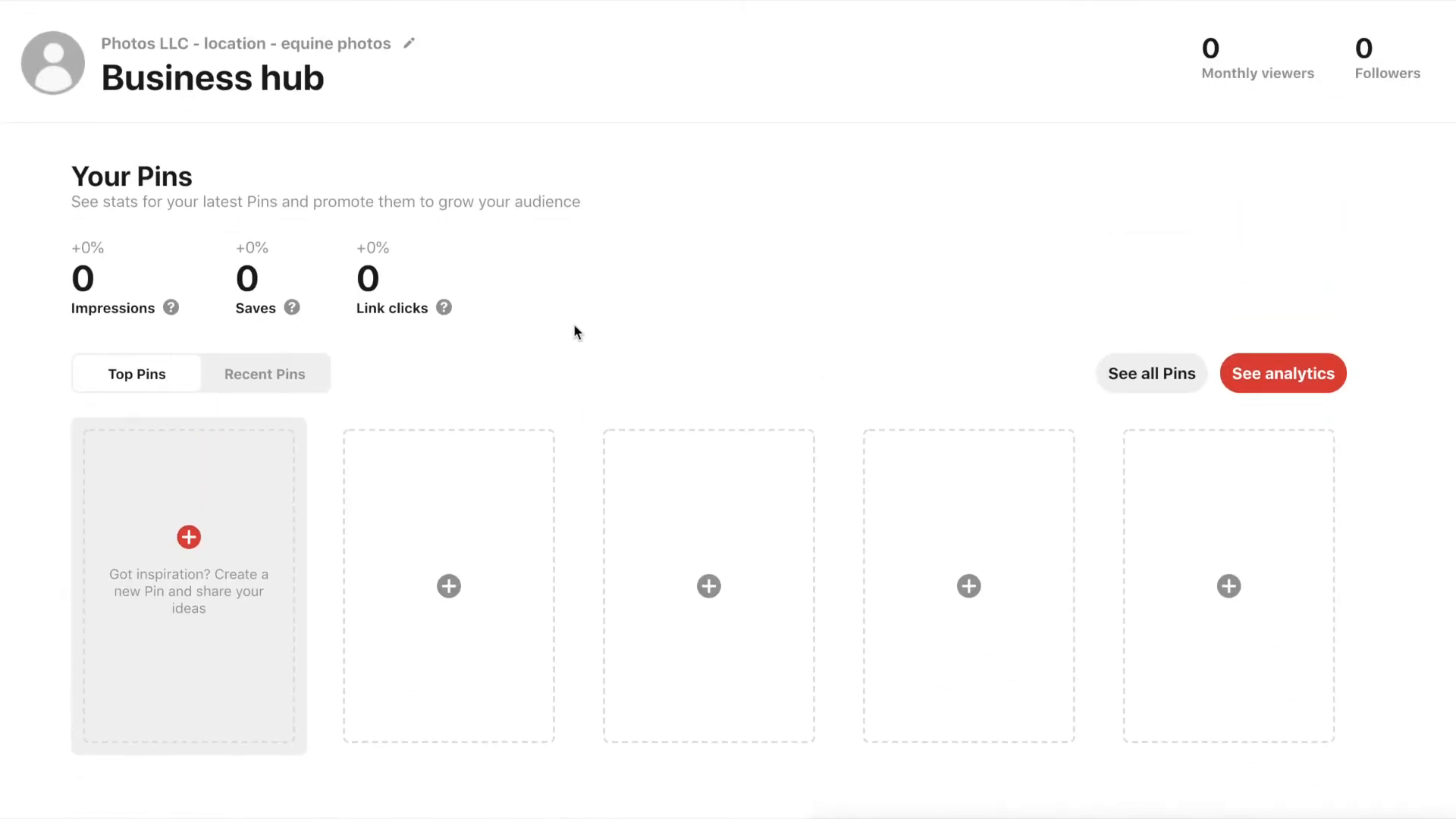
{"action": "left_click", "coordinate": [449, 585]}
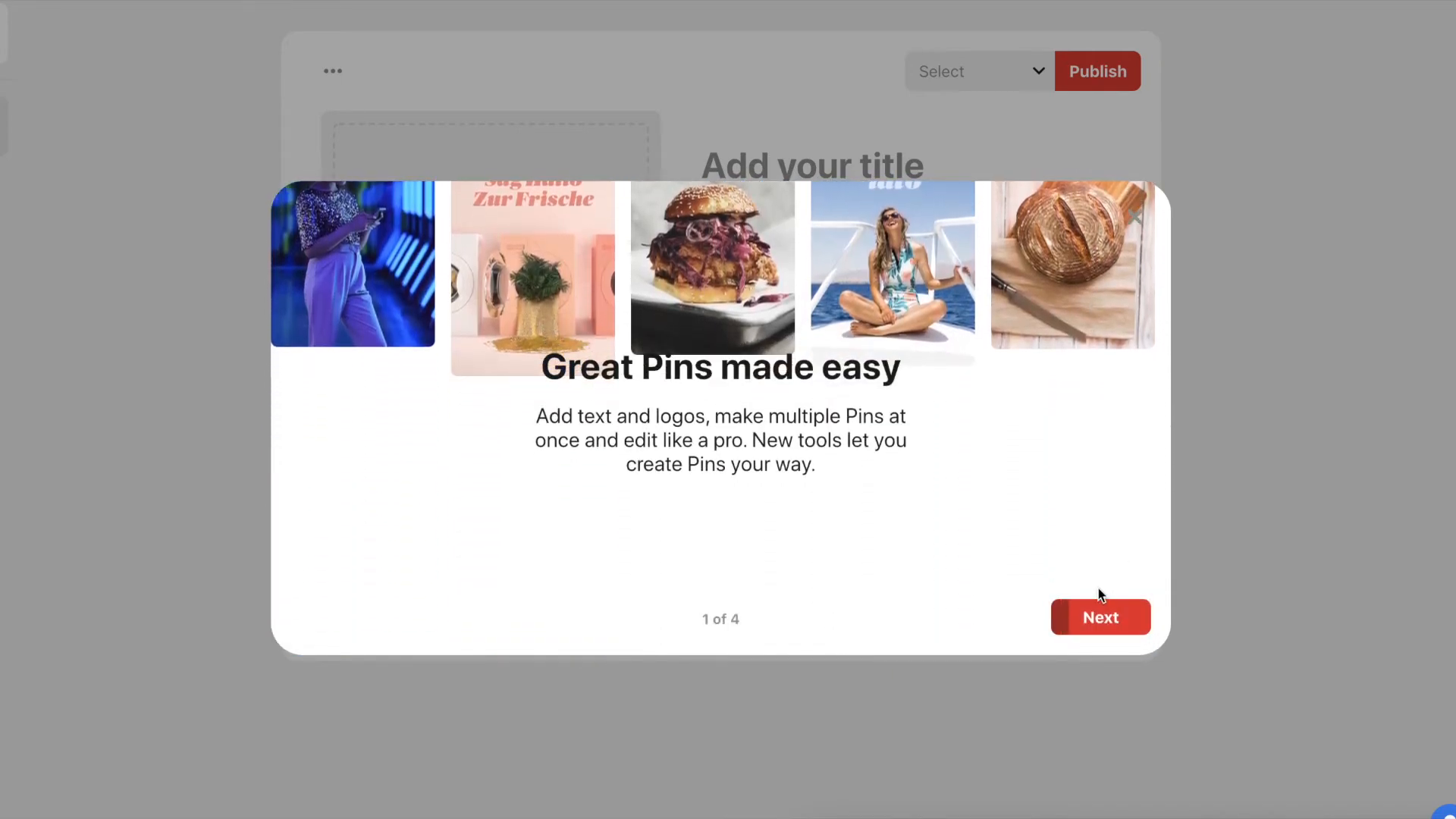
{"action": "left_click", "coordinate": [1134, 218]}
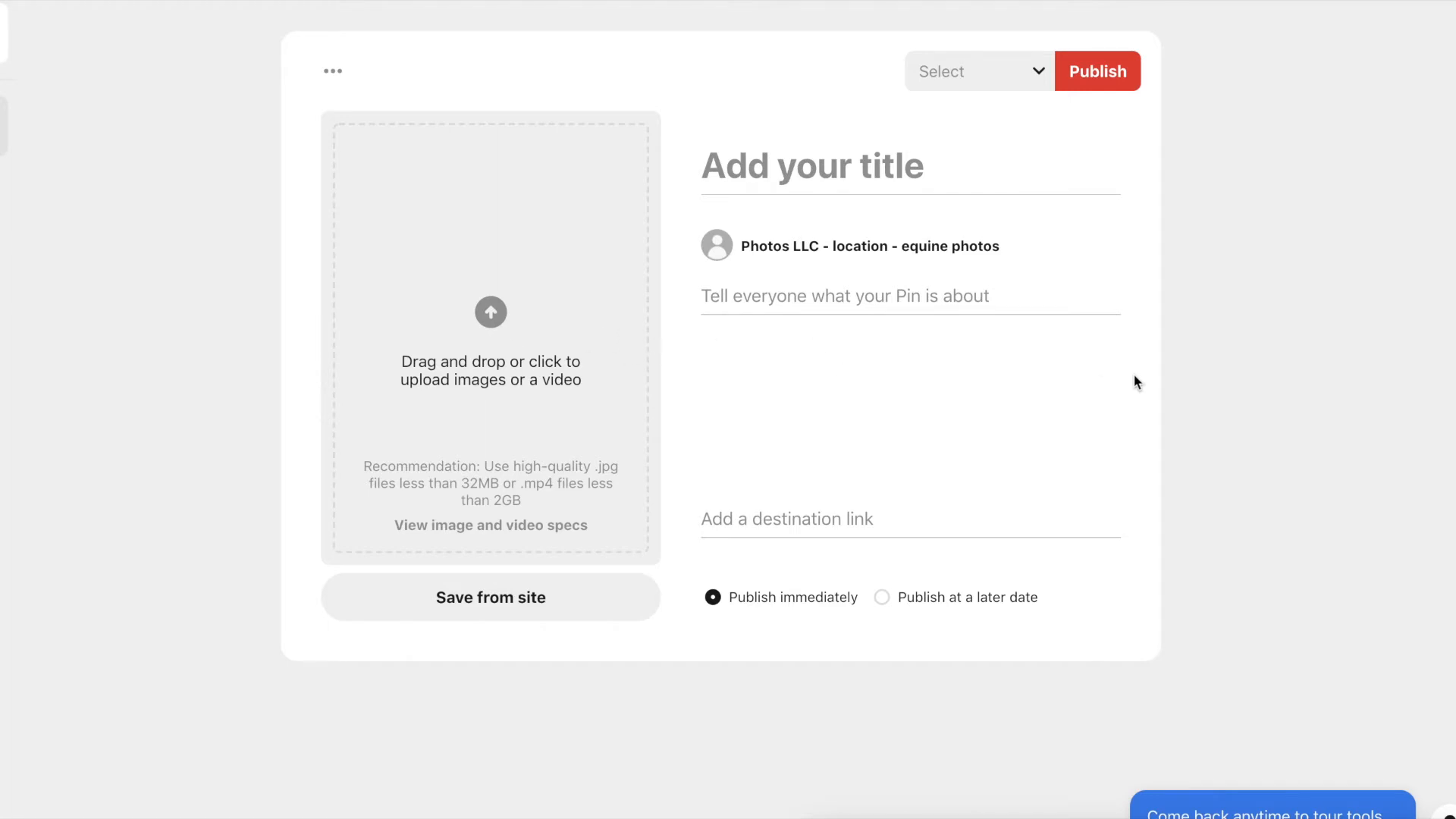
- Upload 2018 Marfa O6 Flats-44.jpg as the Pin image and open the board list
{"action": "left_click", "coordinate": [493, 311]}
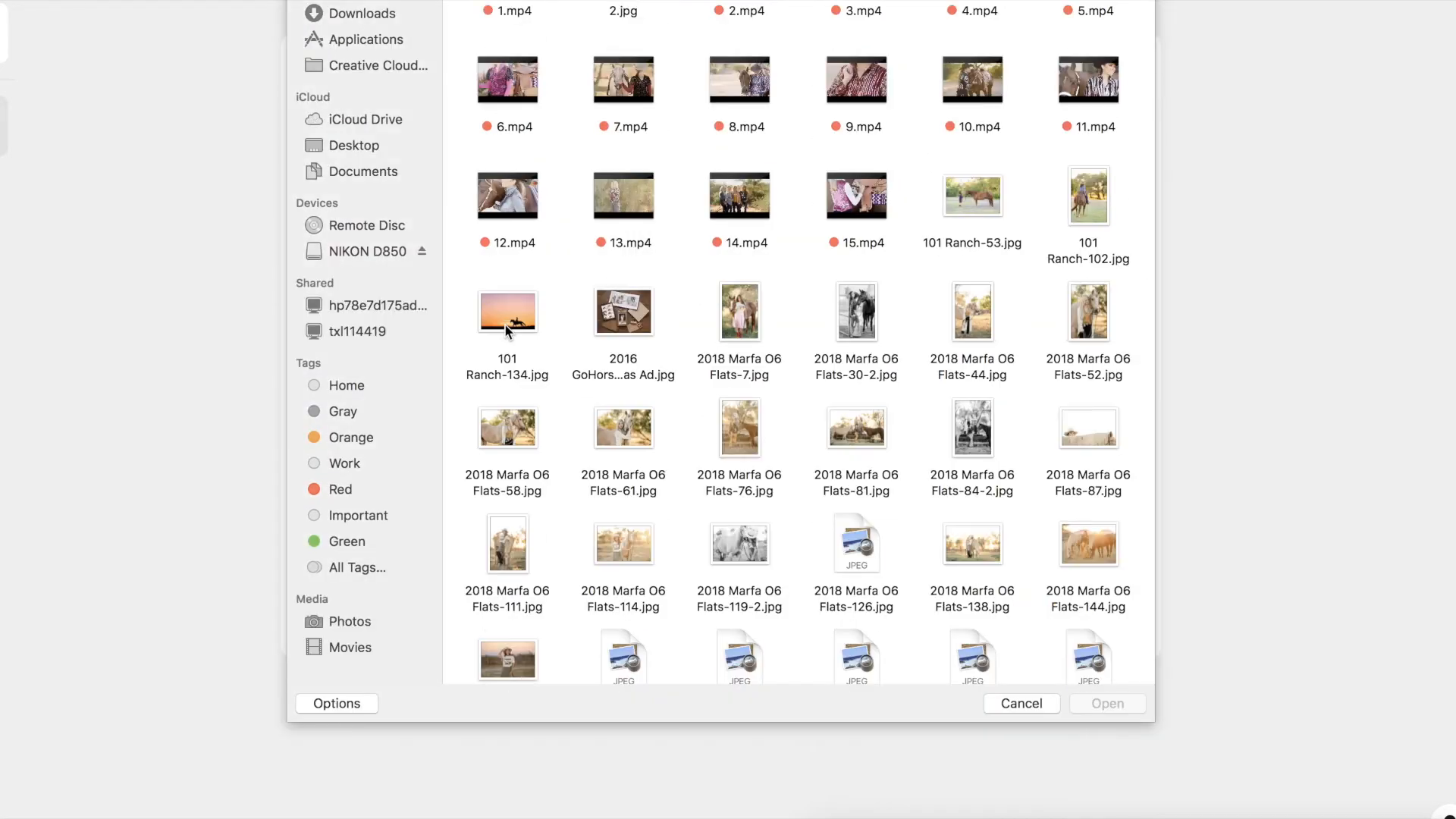
{"action": "left_click", "coordinate": [970, 317]}
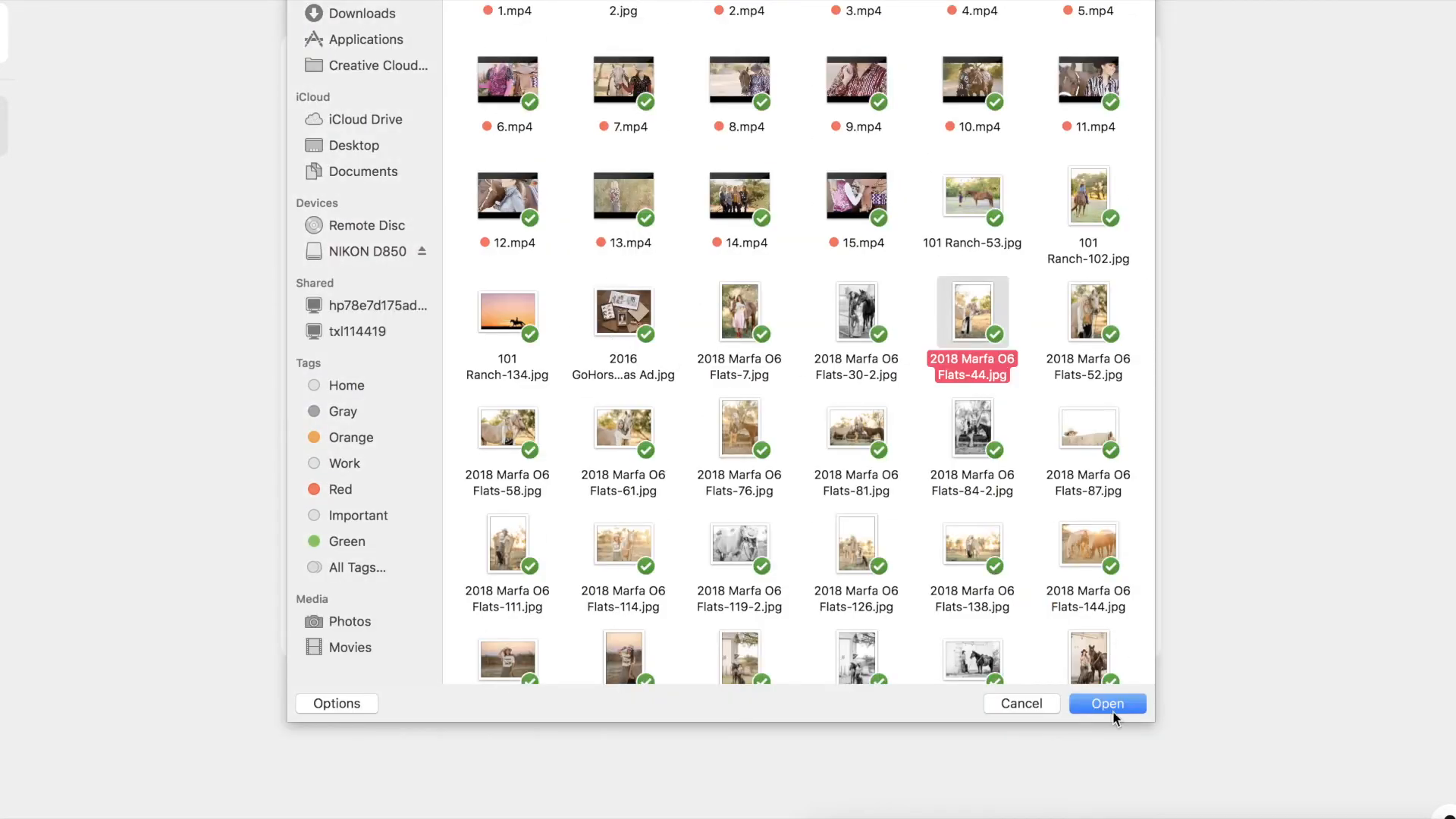
{"action": "left_click", "coordinate": [1108, 703]}
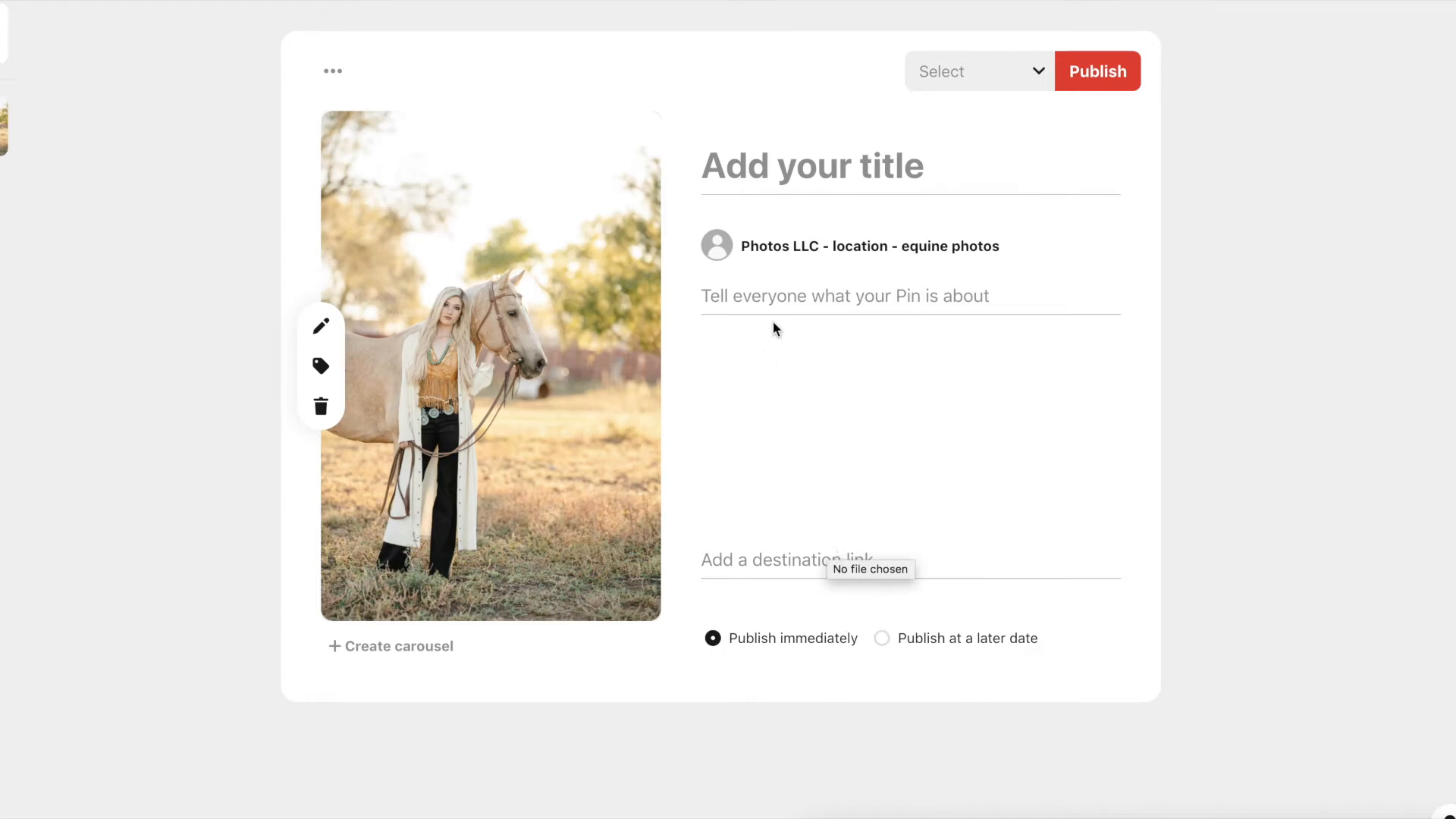
{"action": "left_click", "coordinate": [1007, 86]}
{"action": "scroll", "coordinate": [1013, 214], "scroll_direction": "down", "scroll_amount": 1}
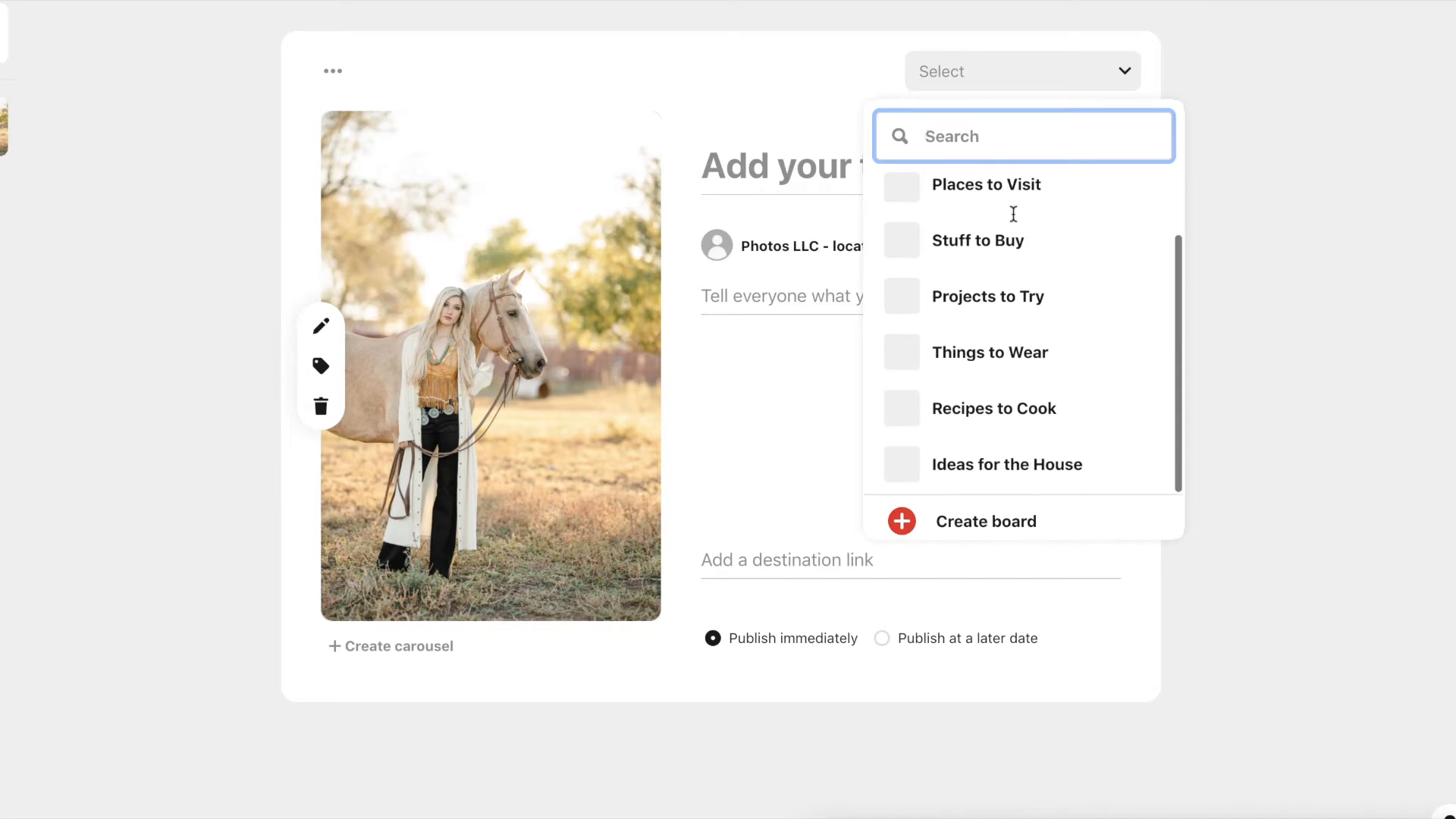
- Create the board 'SOSO Photography - Equine Photographer' as the Pin's destination
{"action": "left_click", "coordinate": [992, 524]}
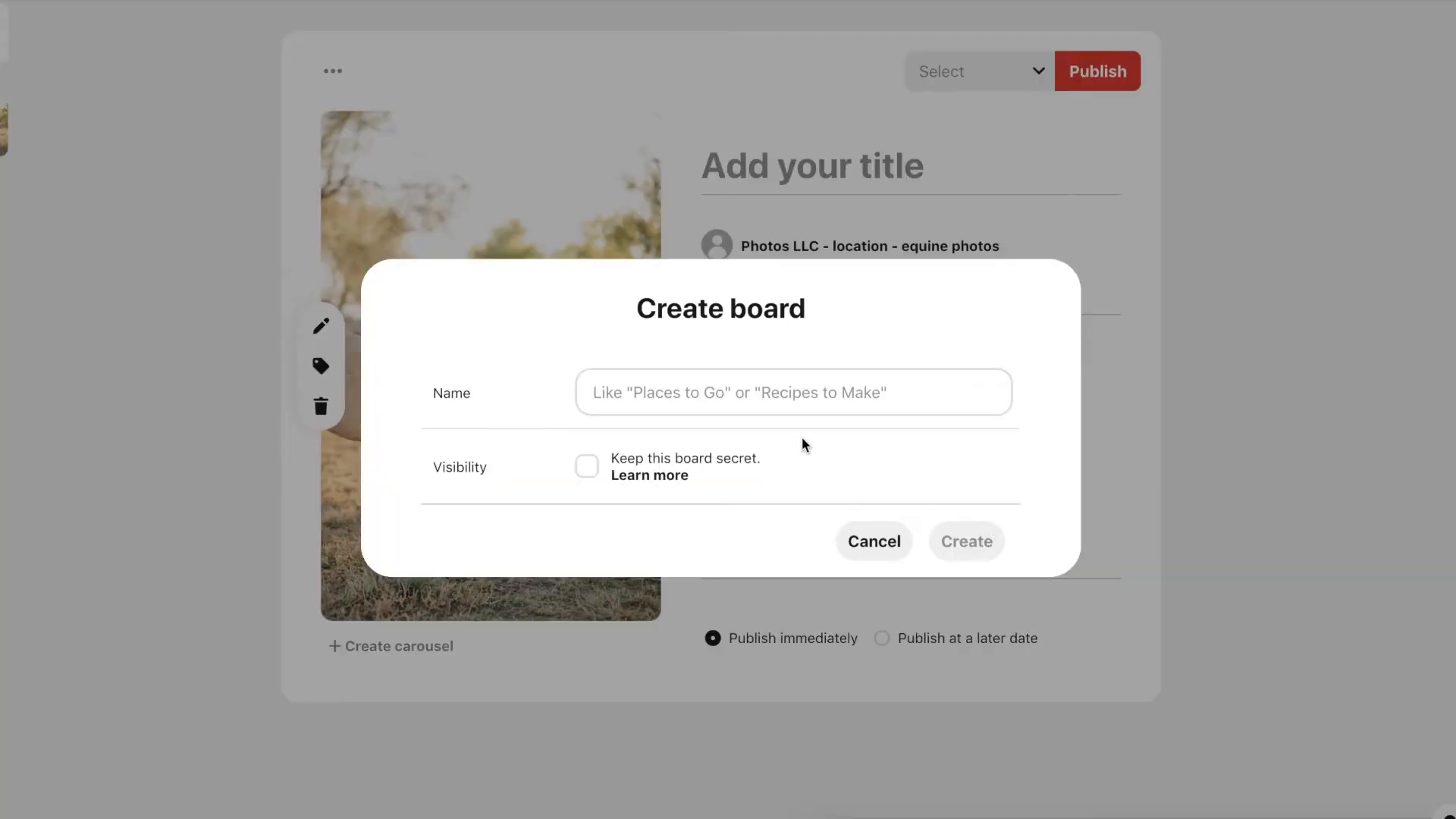
{"action": "left_click", "coordinate": [757, 395]}
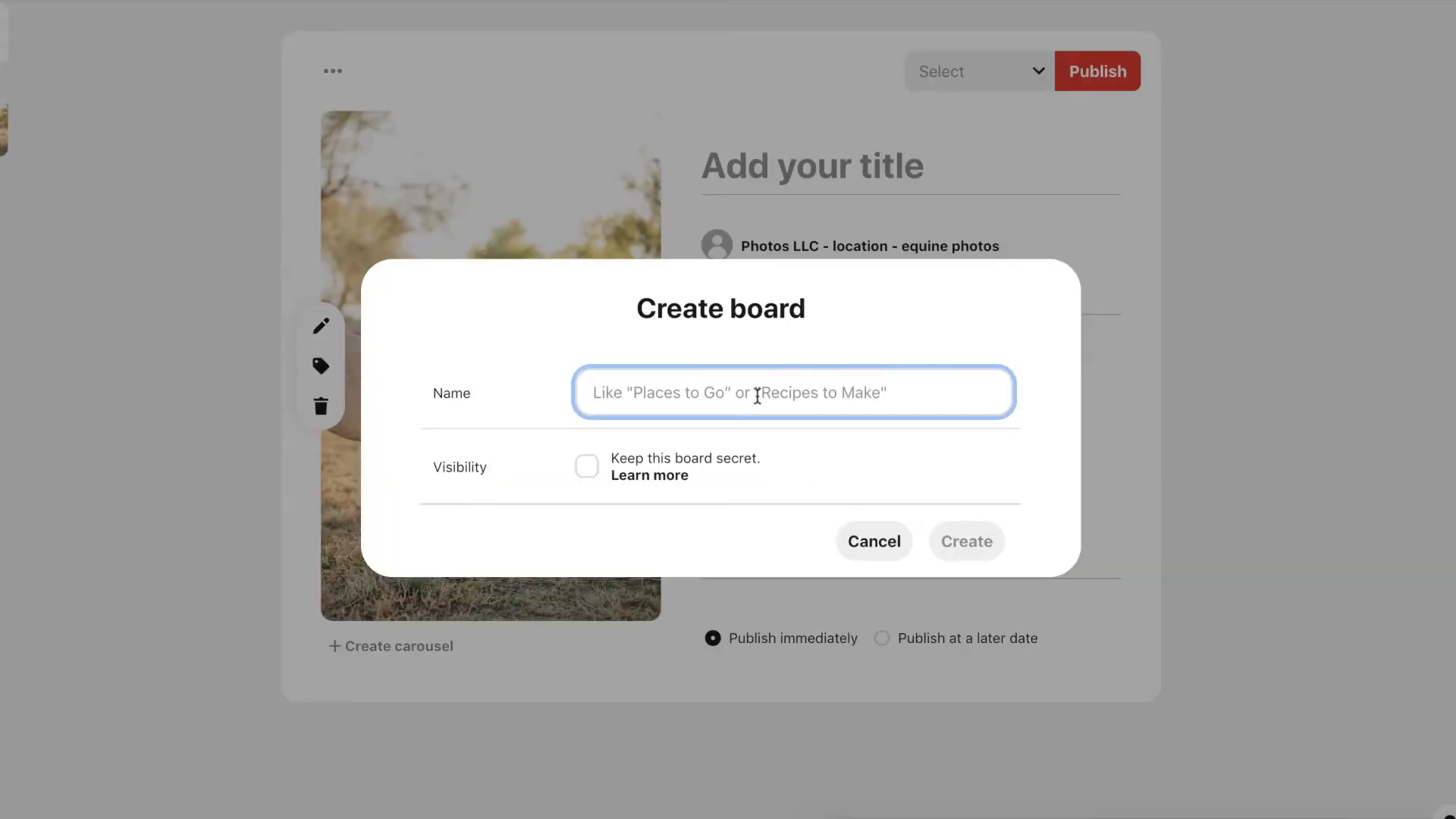
{"action": "type", "text": "SOSO Photography"}
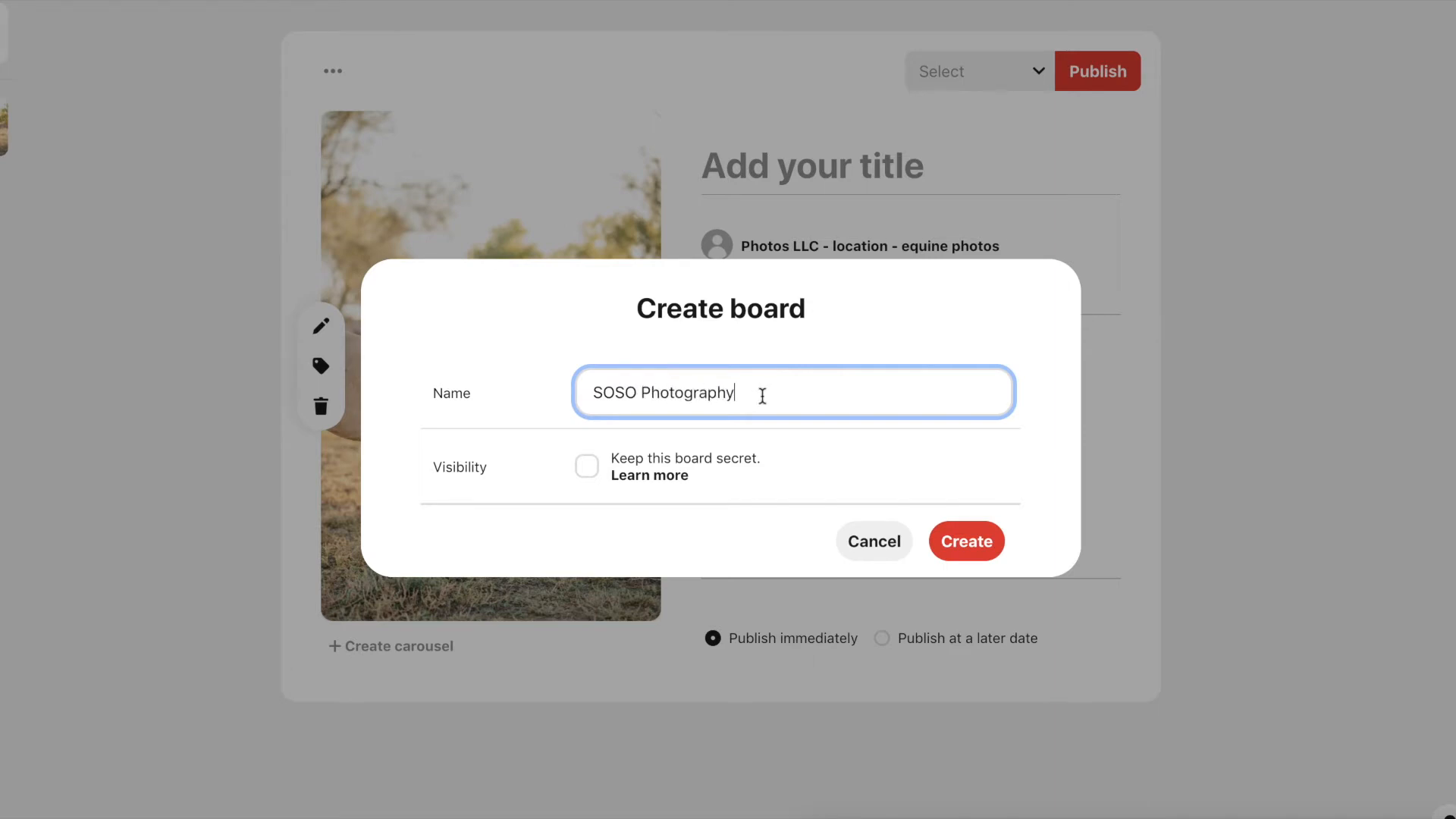
{"action": "type", "text": " - Equine Photographer"}
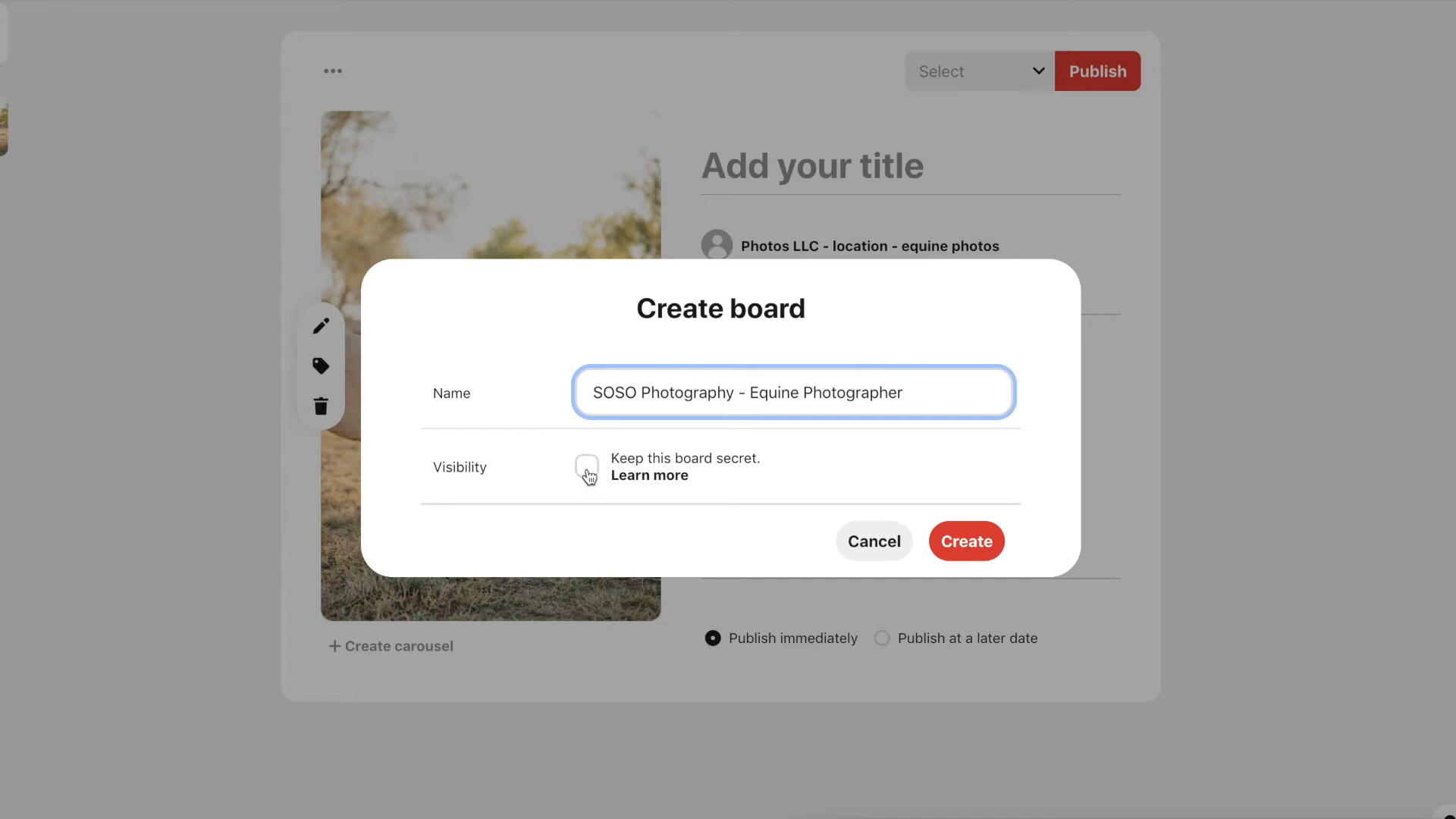
{"action": "left_click", "coordinate": [965, 540]}
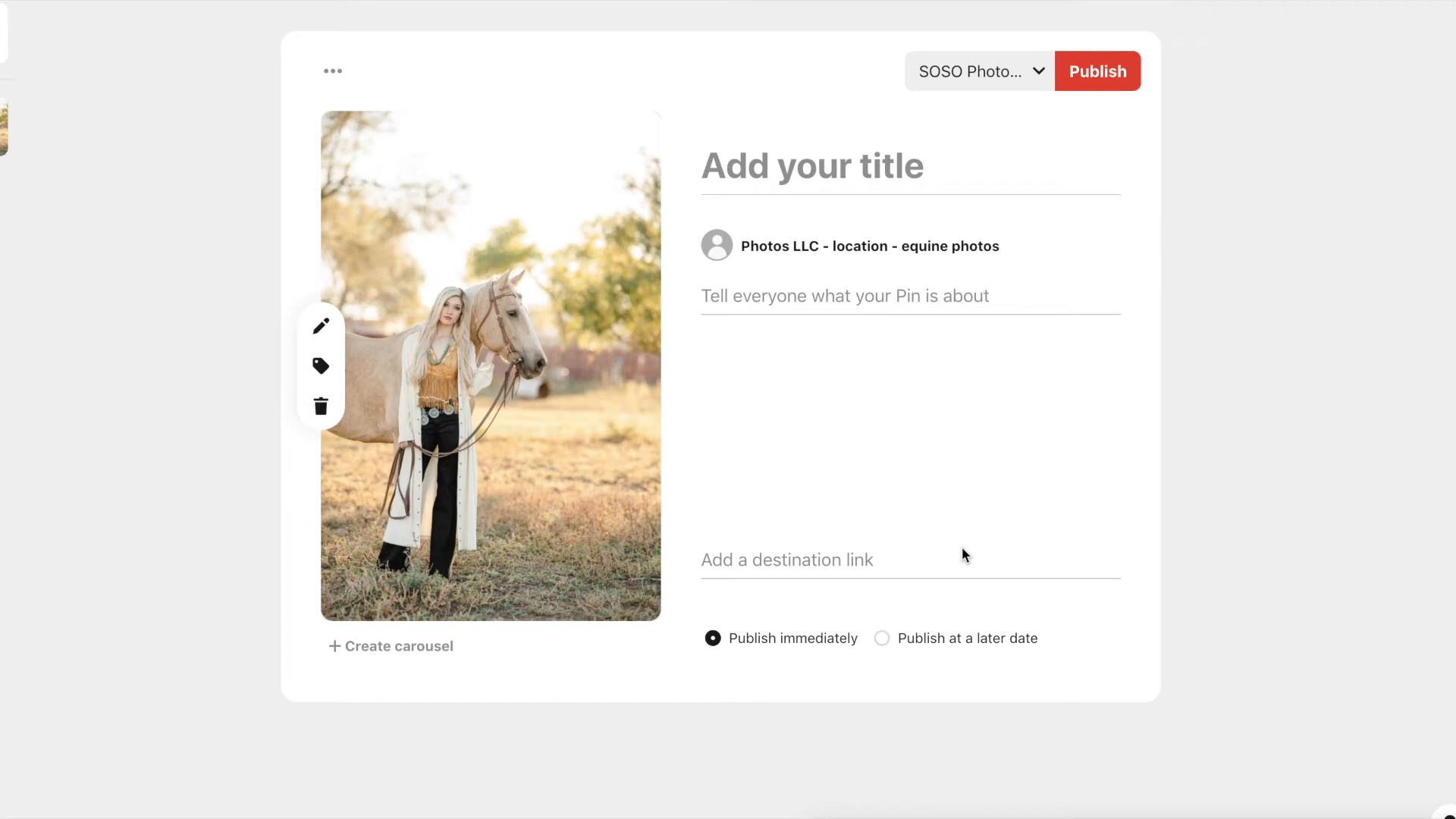
- Publish the horse-photo Pin and look over the ad suggestions page
{"action": "left_click", "coordinate": [817, 297]}
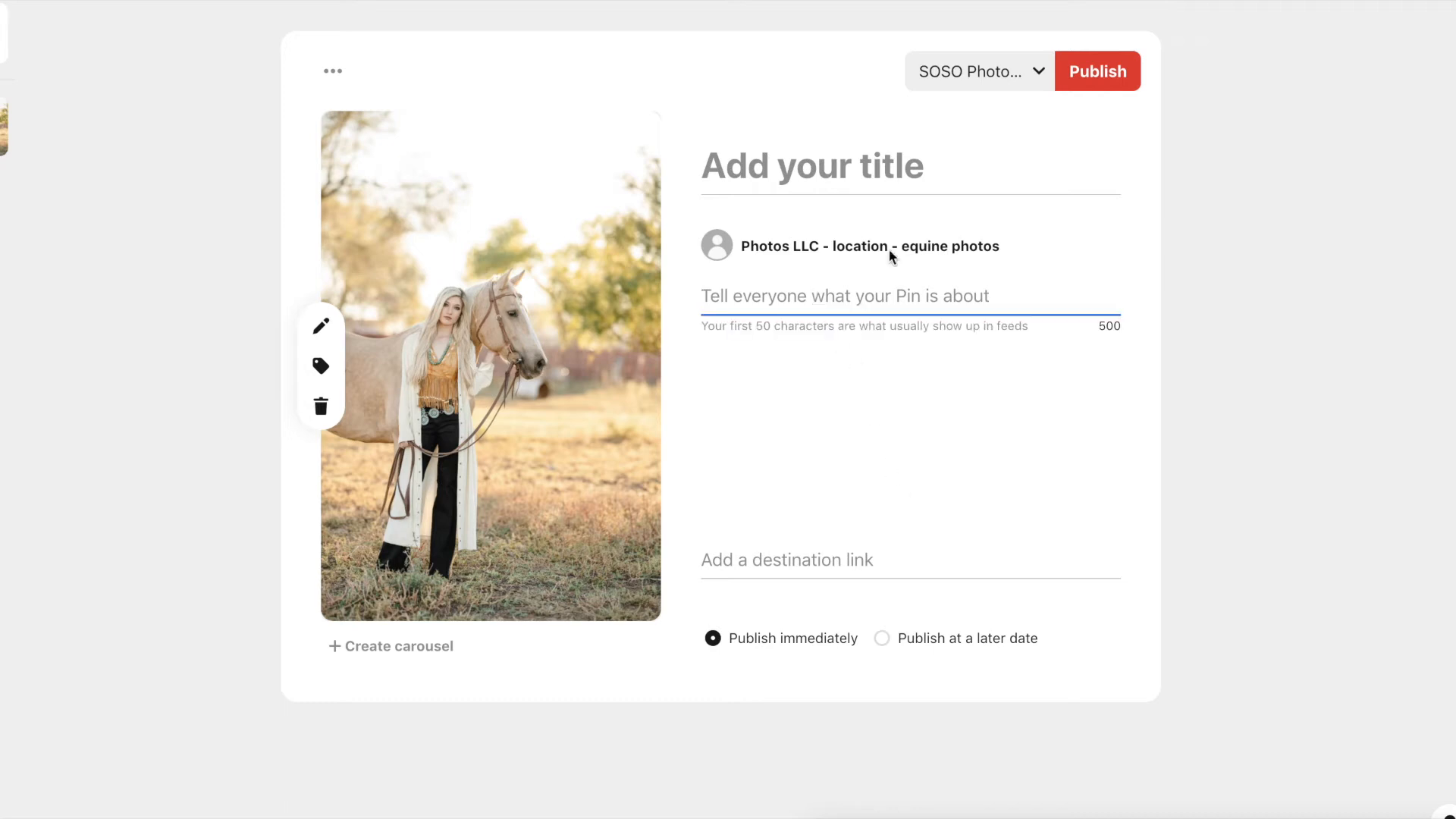
{"action": "left_click", "coordinate": [1101, 83]}
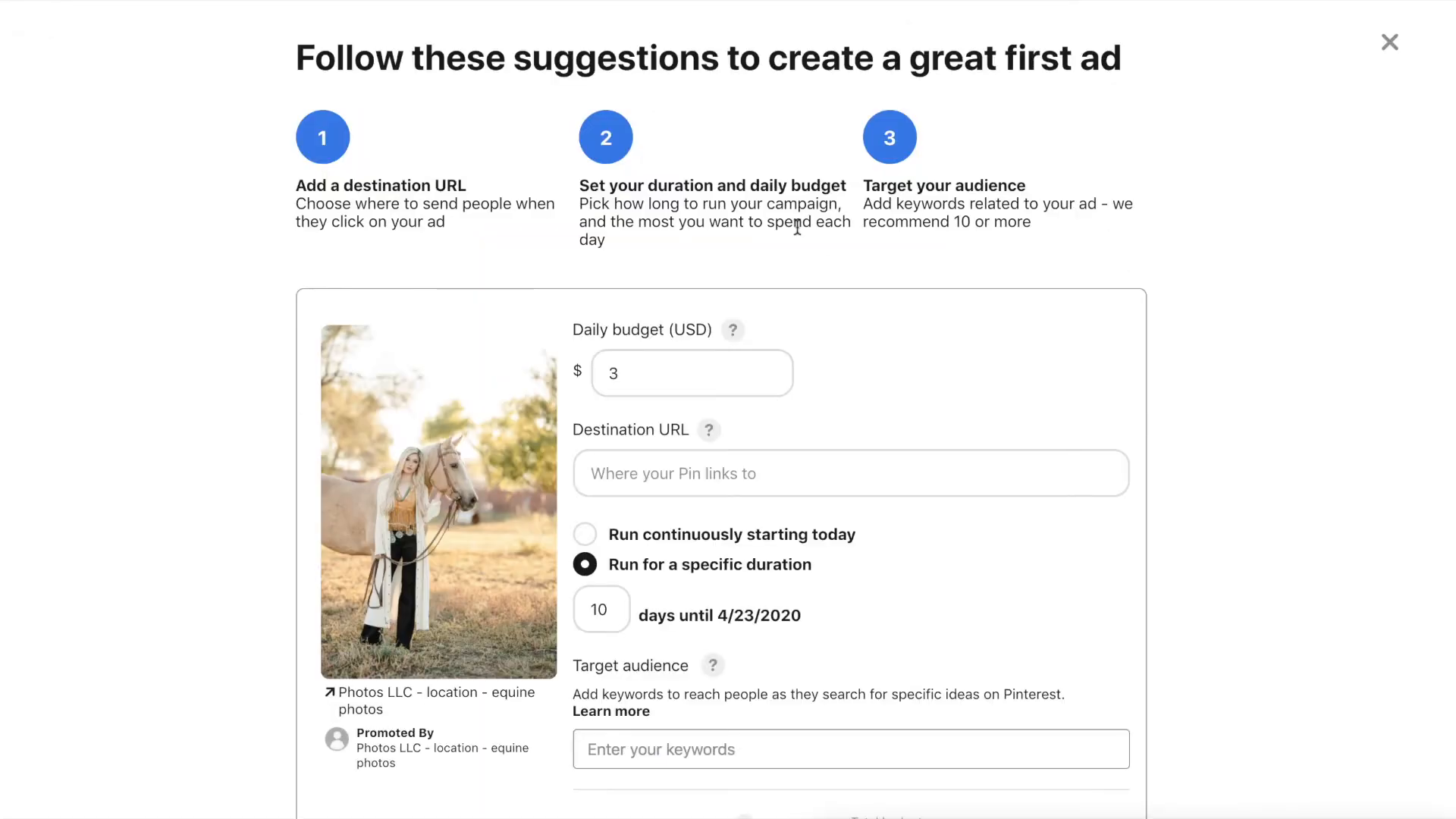
{"action": "scroll", "coordinate": [765, 330], "scroll_direction": "down", "scroll_amount": 2}
{"action": "scroll", "coordinate": [766, 334], "scroll_direction": "up", "scroll_amount": 2}
{"action": "scroll", "coordinate": [660, 377], "scroll_direction": "down", "scroll_amount": 2}
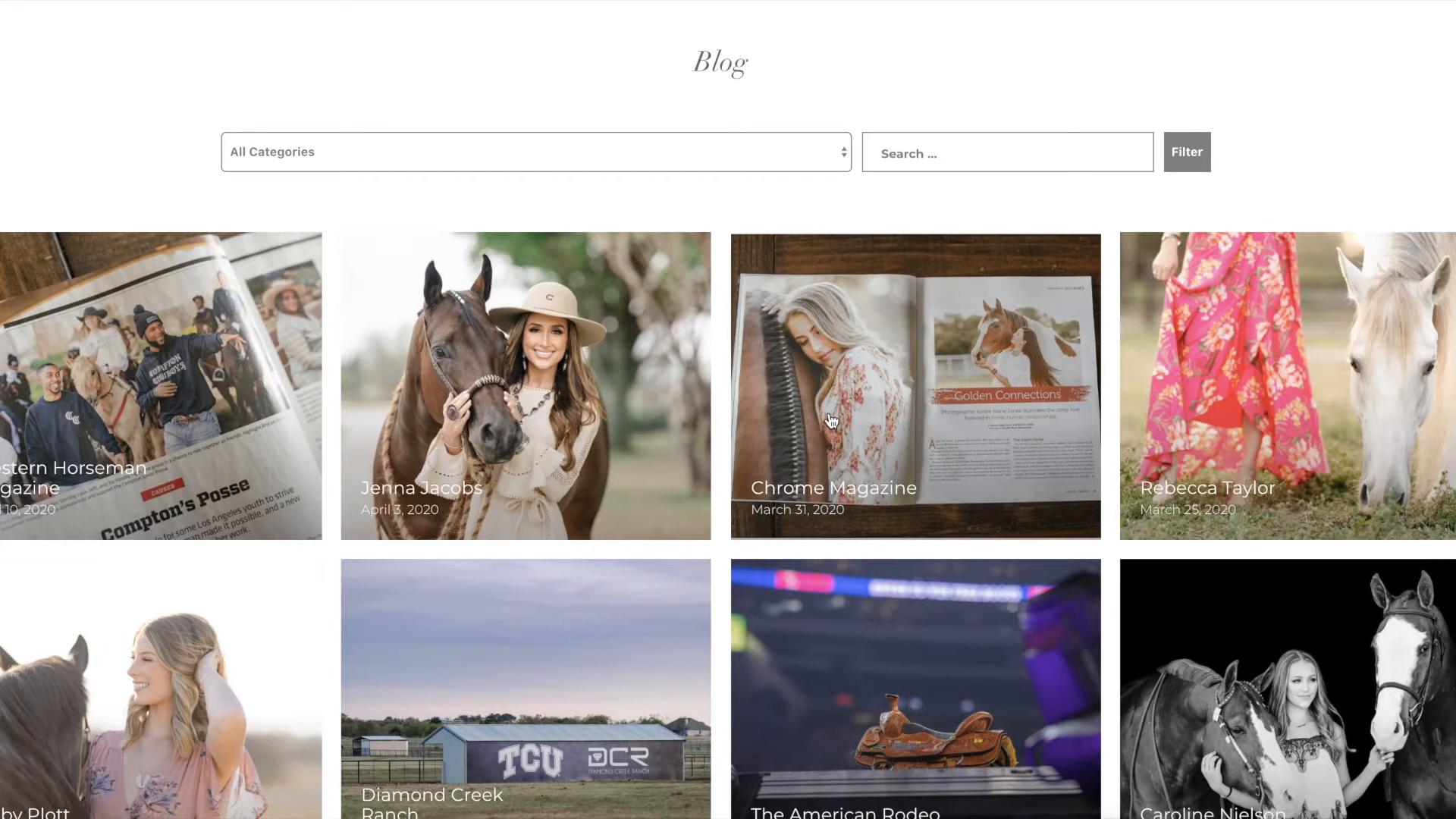
{"action": "scroll", "coordinate": [827, 424], "scroll_direction": "down", "scroll_amount": 3}
{"action": "scroll", "coordinate": [831, 435], "scroll_direction": "down", "scroll_amount": 15}
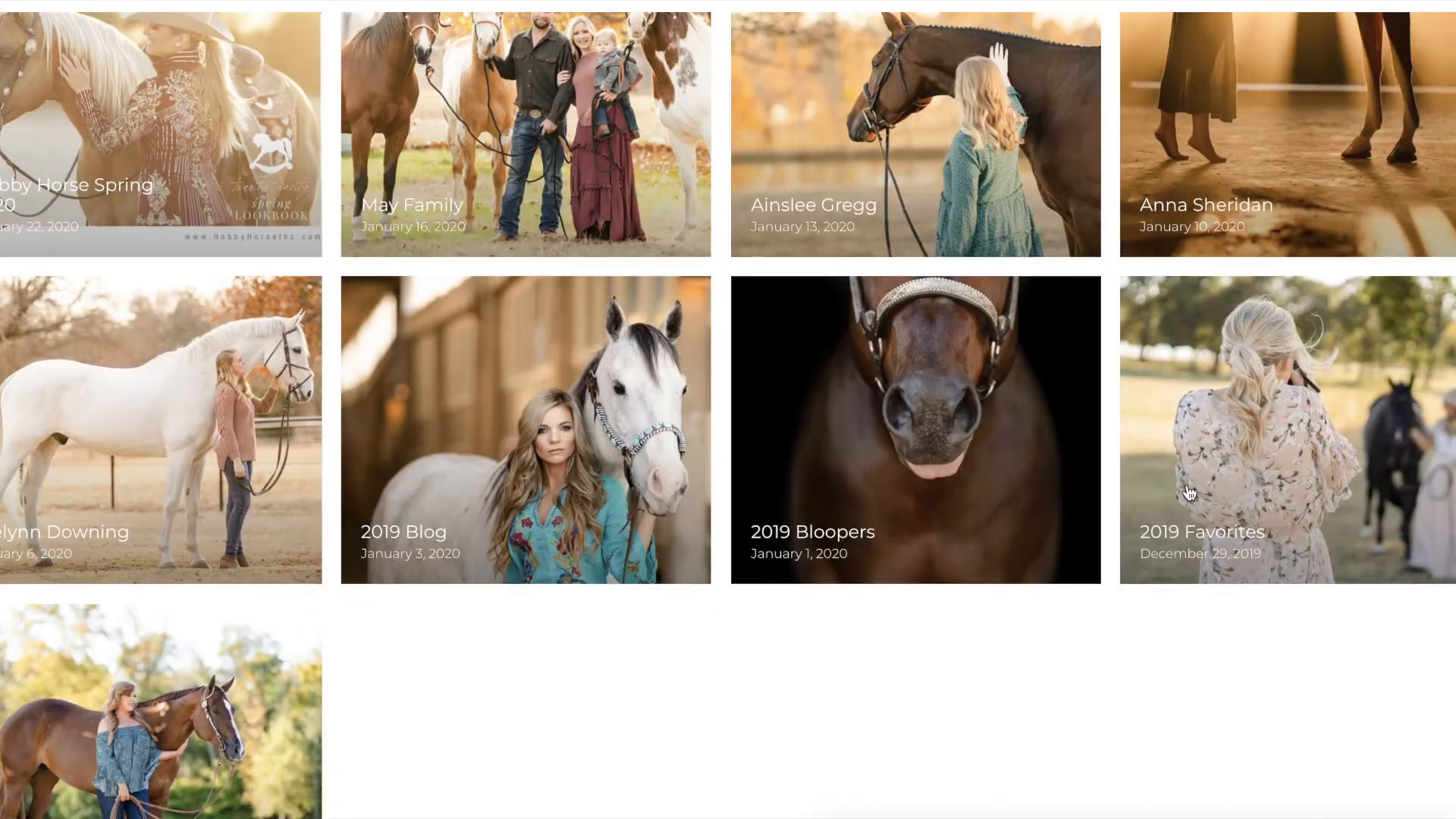
{"action": "scroll", "coordinate": [624, 421], "scroll_direction": "up", "scroll_amount": 20}
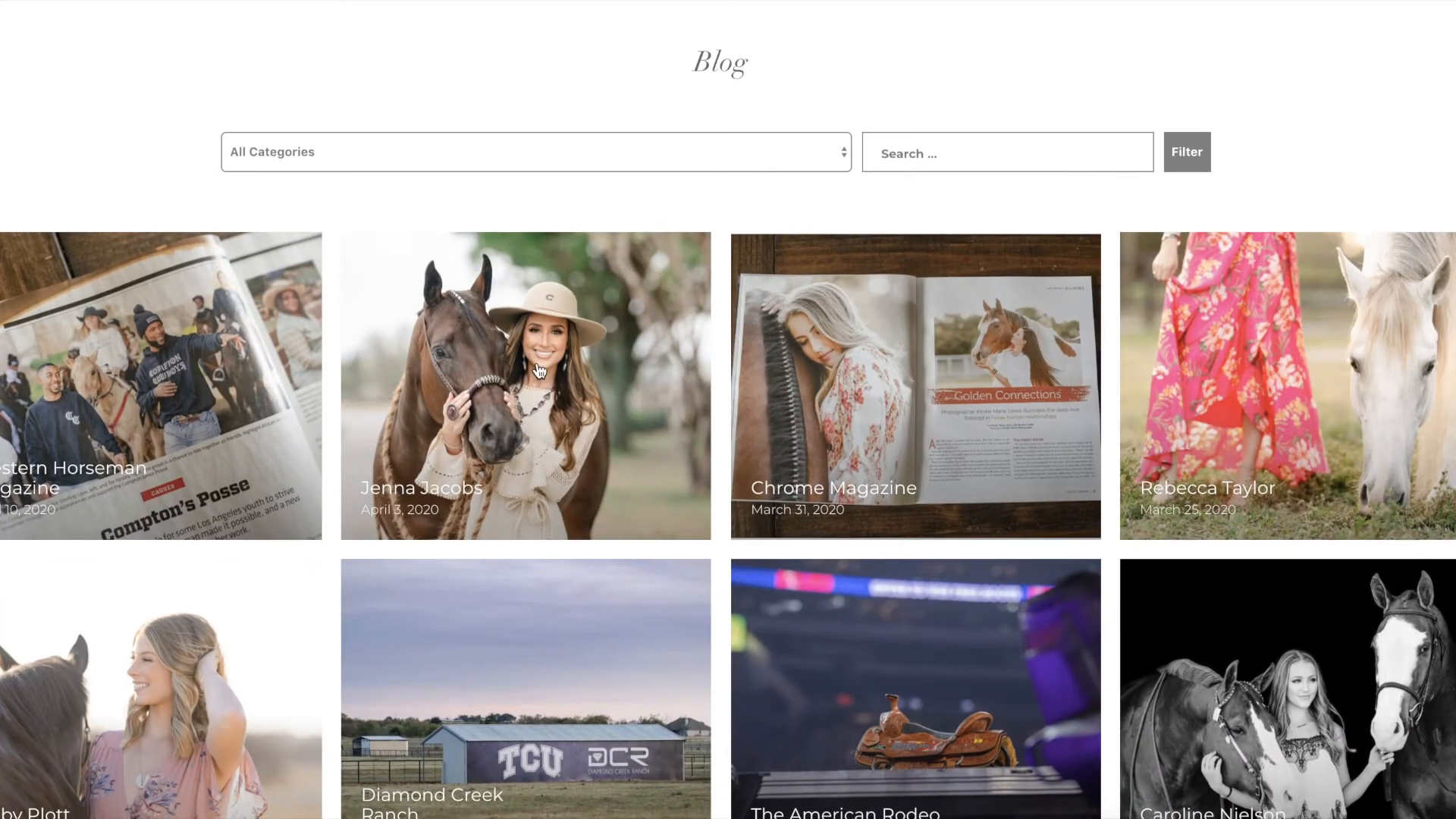
{"action": "left_click", "coordinate": [538, 372]}
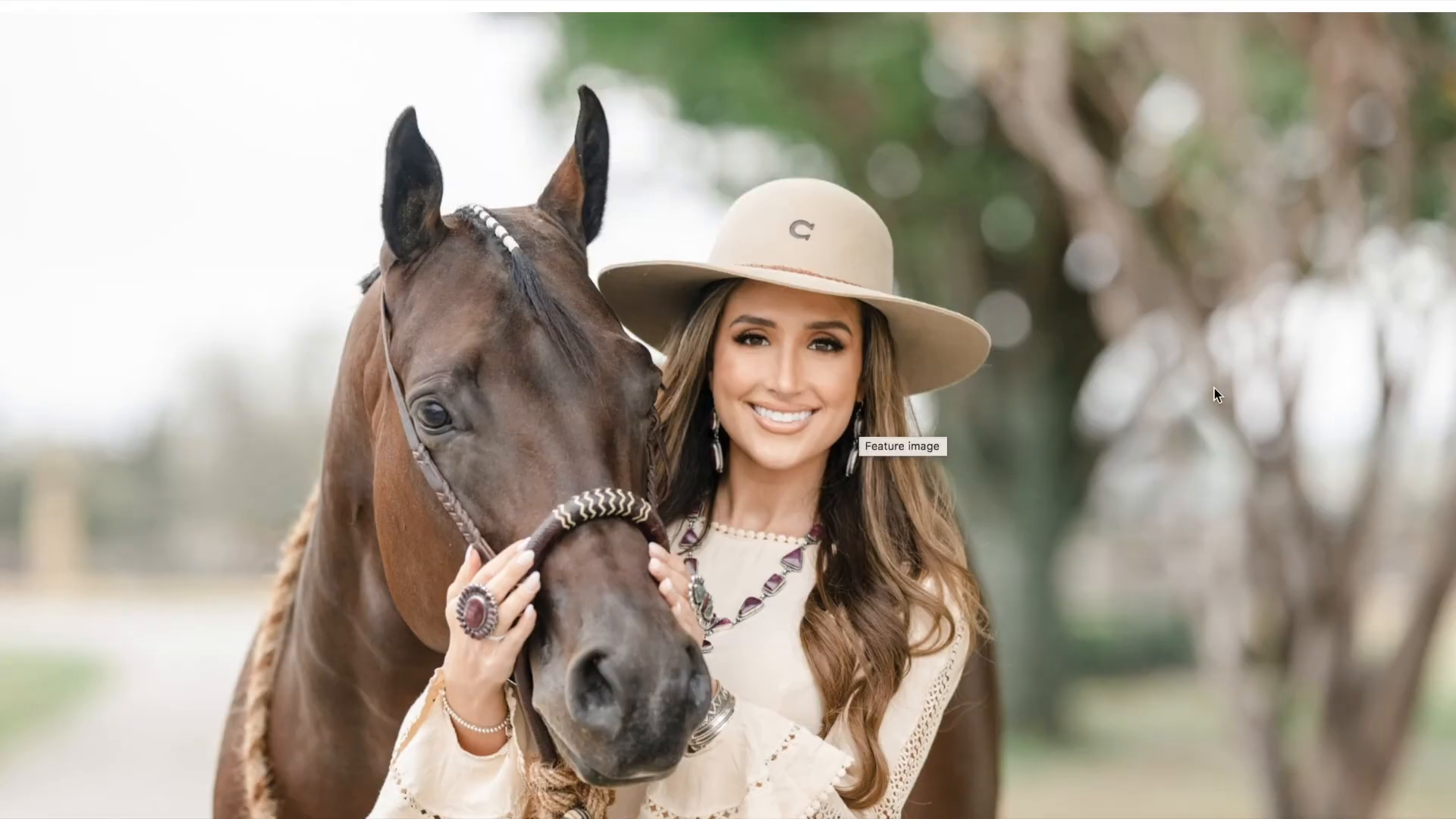
{"action": "scroll", "coordinate": [1214, 394], "scroll_direction": "down", "scroll_amount": 10}
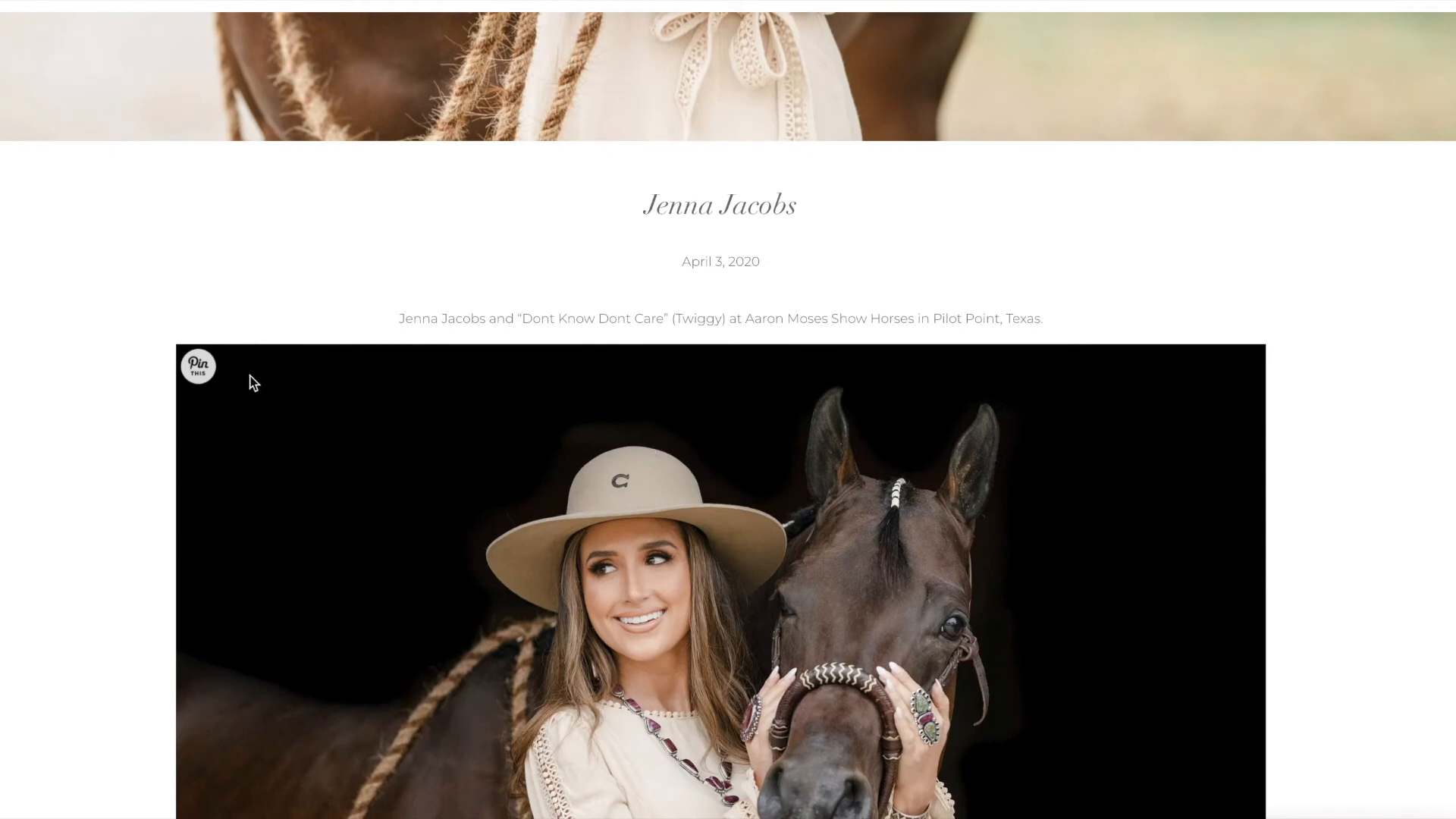
{"action": "left_click", "coordinate": [199, 370]}
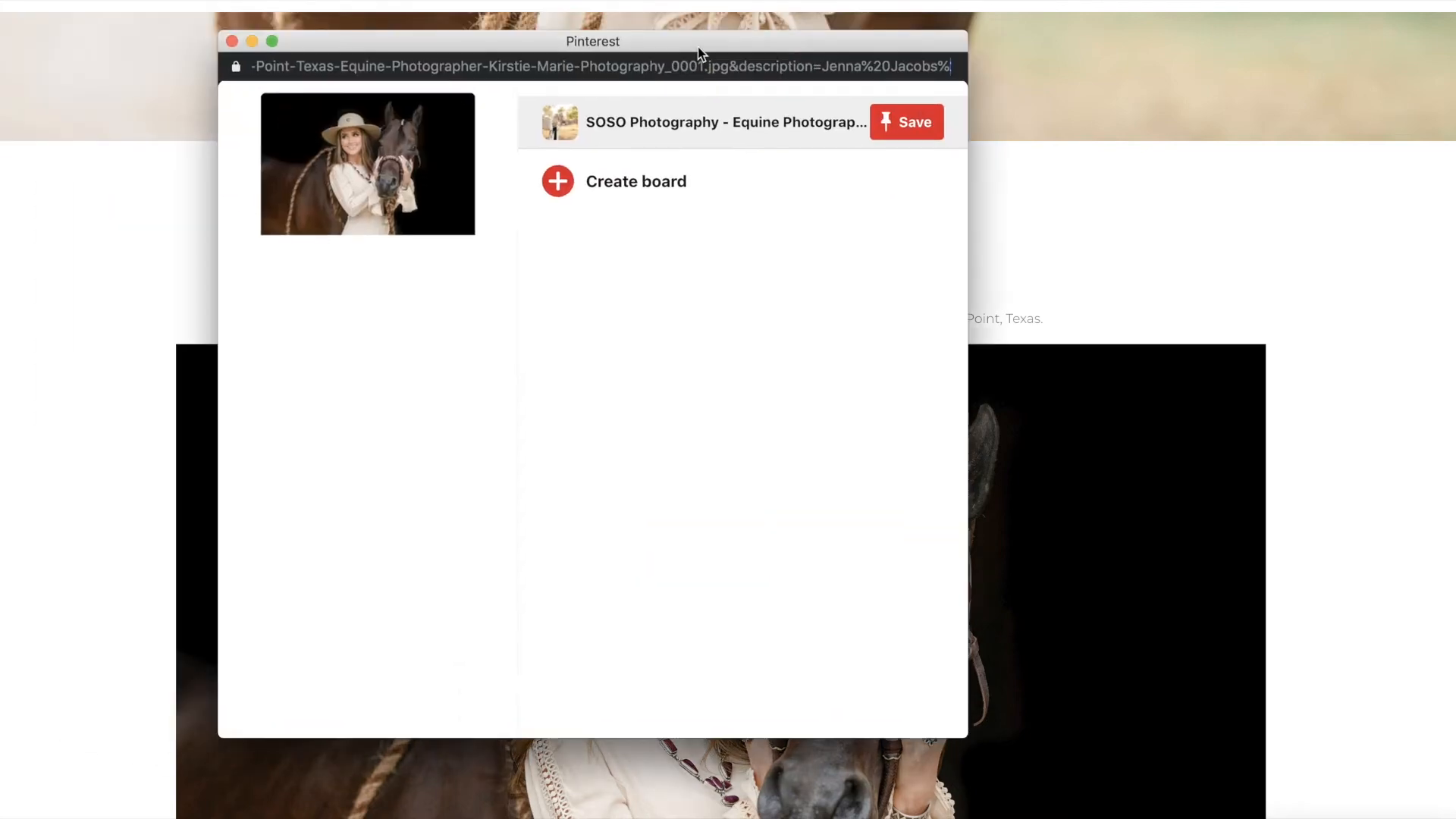
{"action": "left_click_drag", "start_coordinate": [698, 47], "coordinate": [760, 100]}
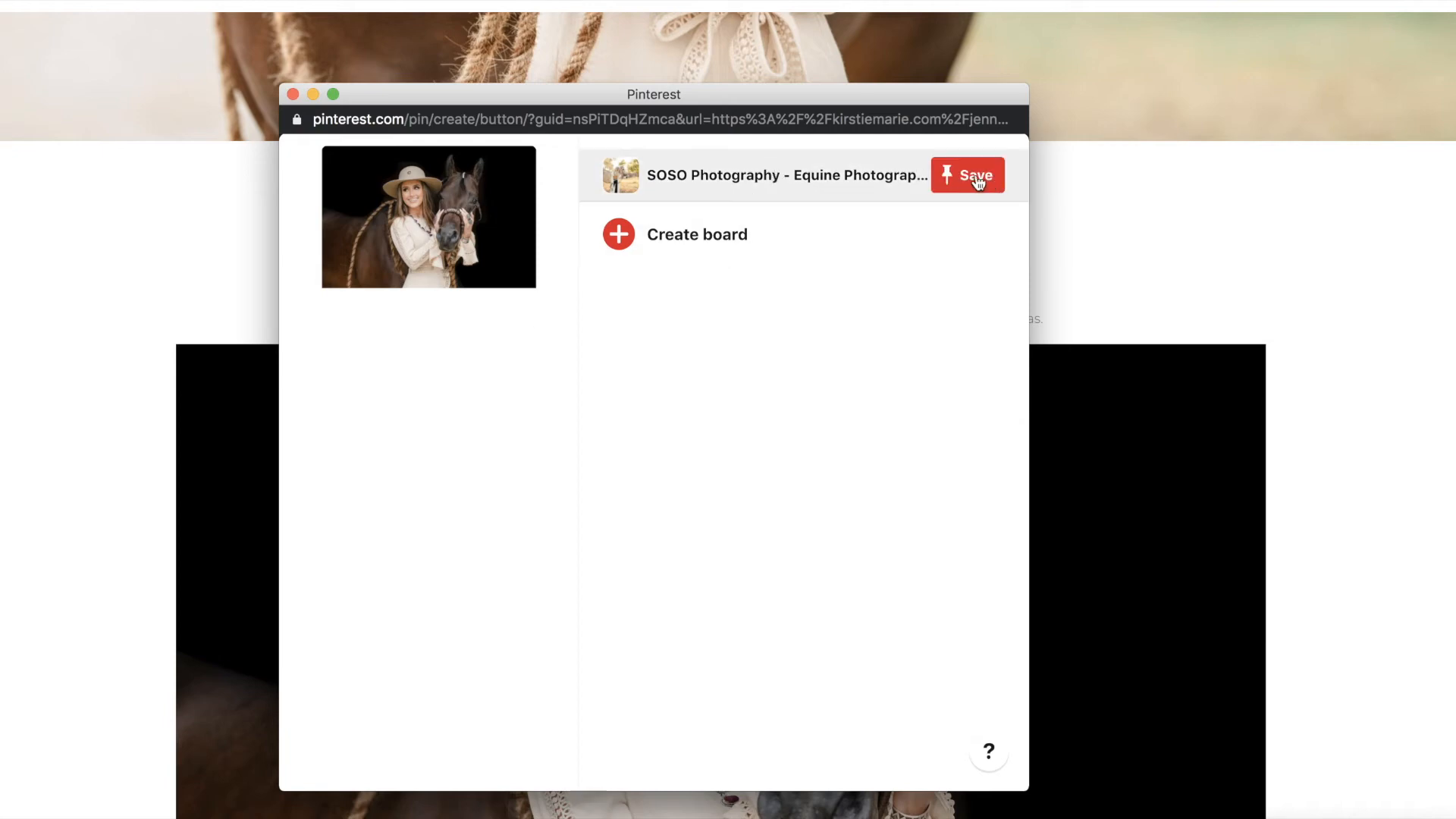
{"action": "left_click", "coordinate": [975, 176]}
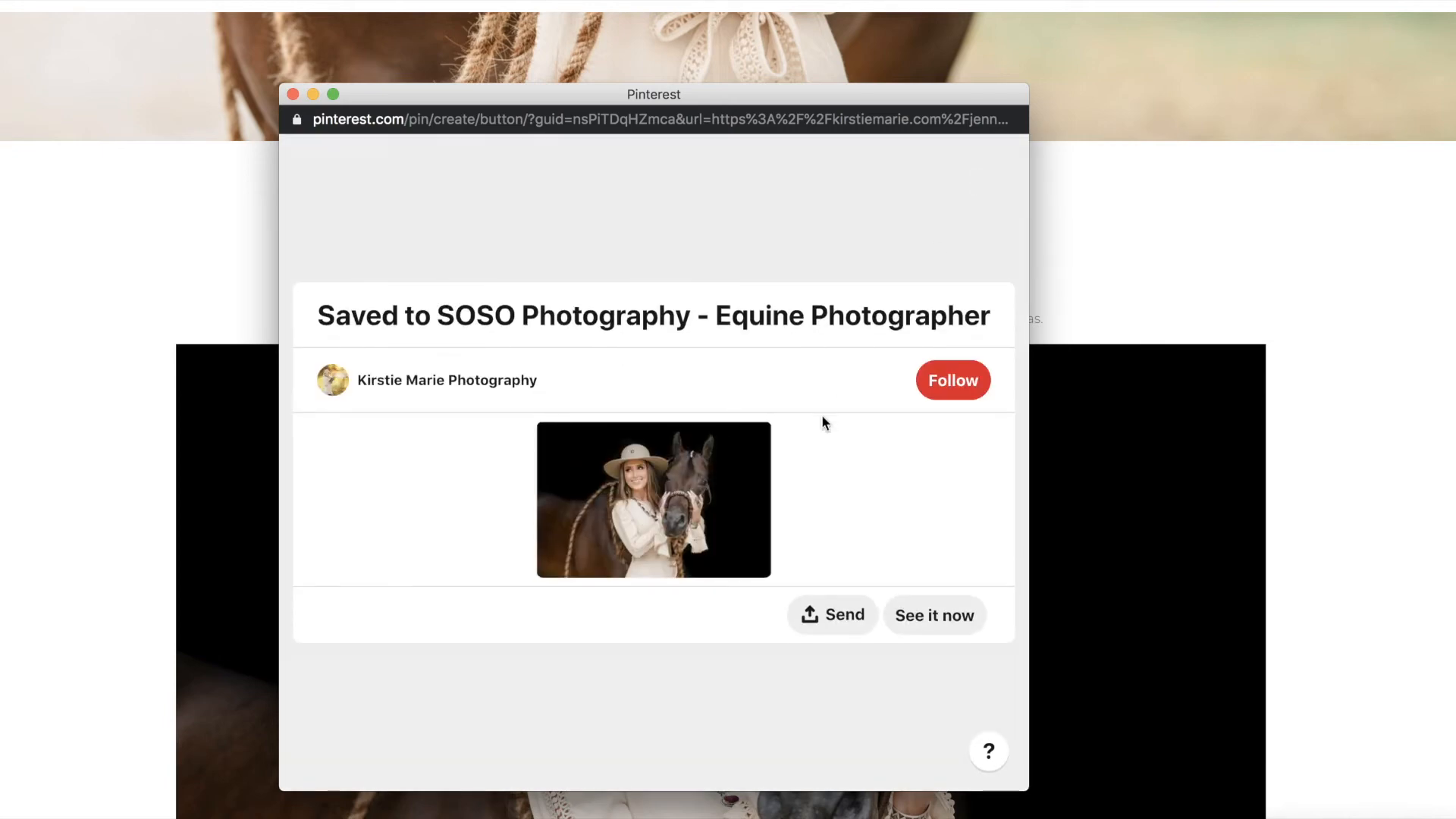
{"action": "left_click", "coordinate": [293, 94]}
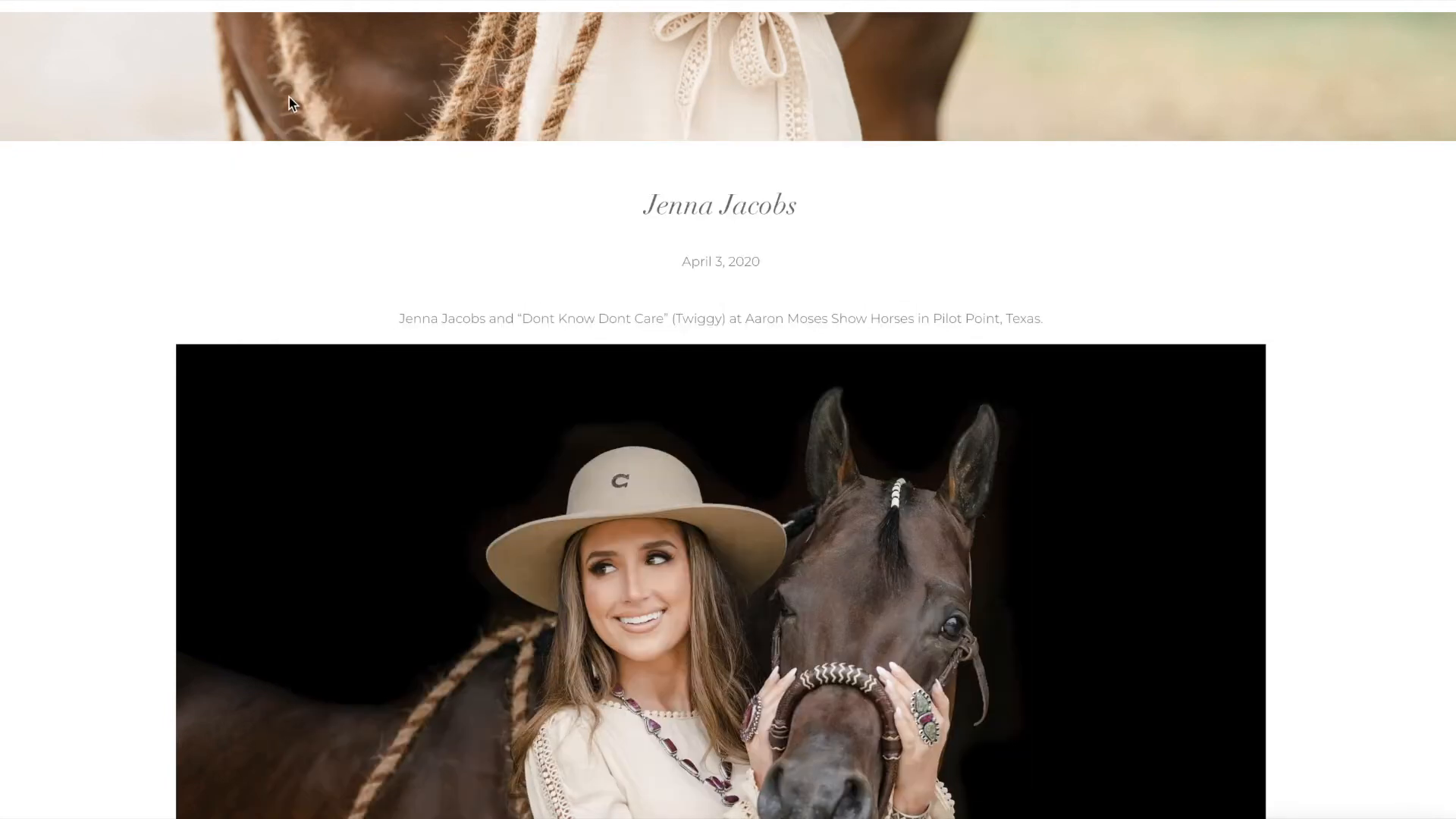
- Pin the post's second photo to the same SOSO Photography board
{"action": "scroll", "coordinate": [415, 309], "scroll_direction": "down", "scroll_amount": 4}
{"action": "scroll", "coordinate": [416, 309], "scroll_direction": "down", "scroll_amount": 8}
{"action": "left_click", "coordinate": [188, 80]}
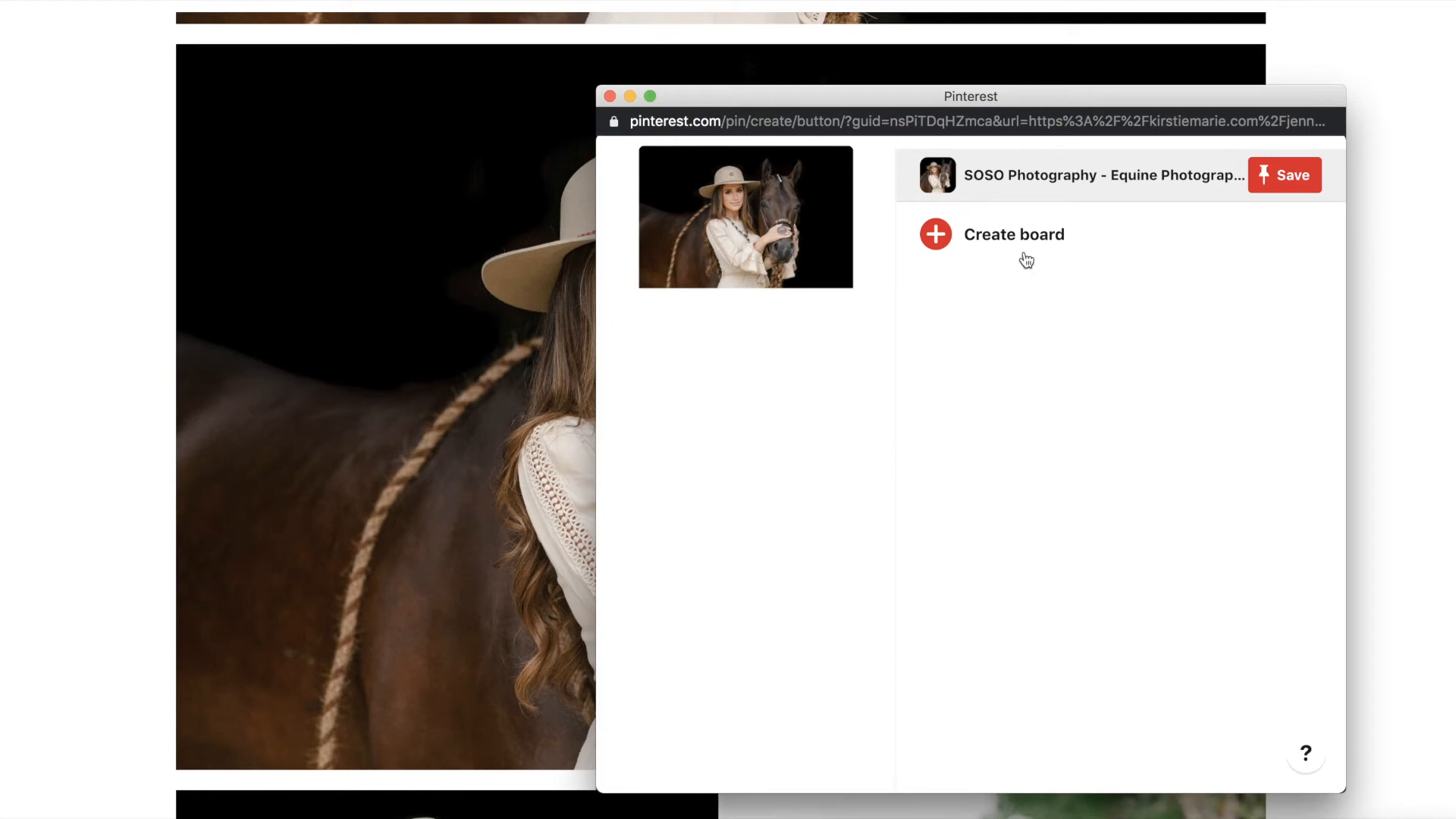
{"action": "left_click", "coordinate": [1262, 180]}
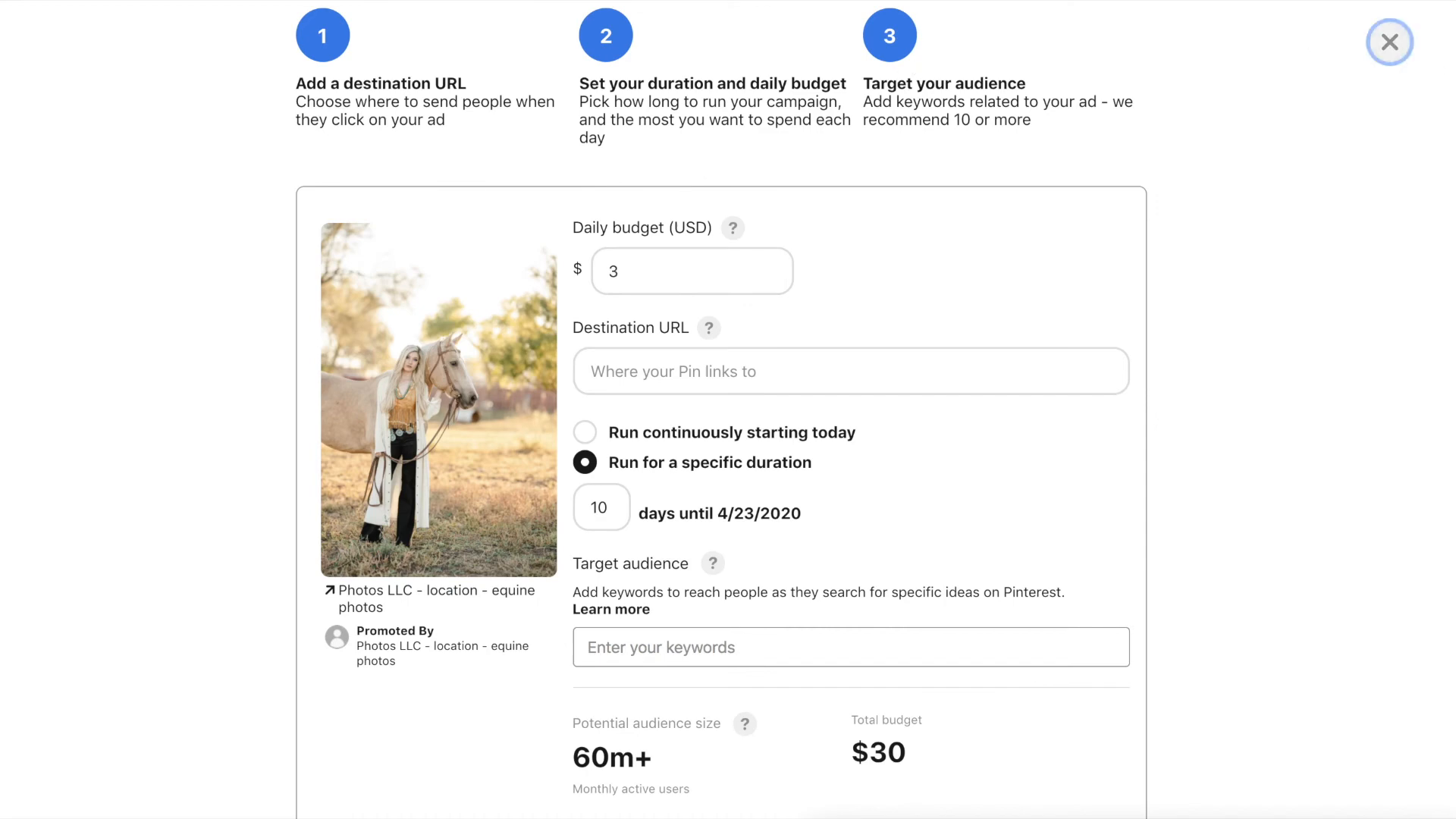
{"action": "left_click", "coordinate": [1390, 42]}
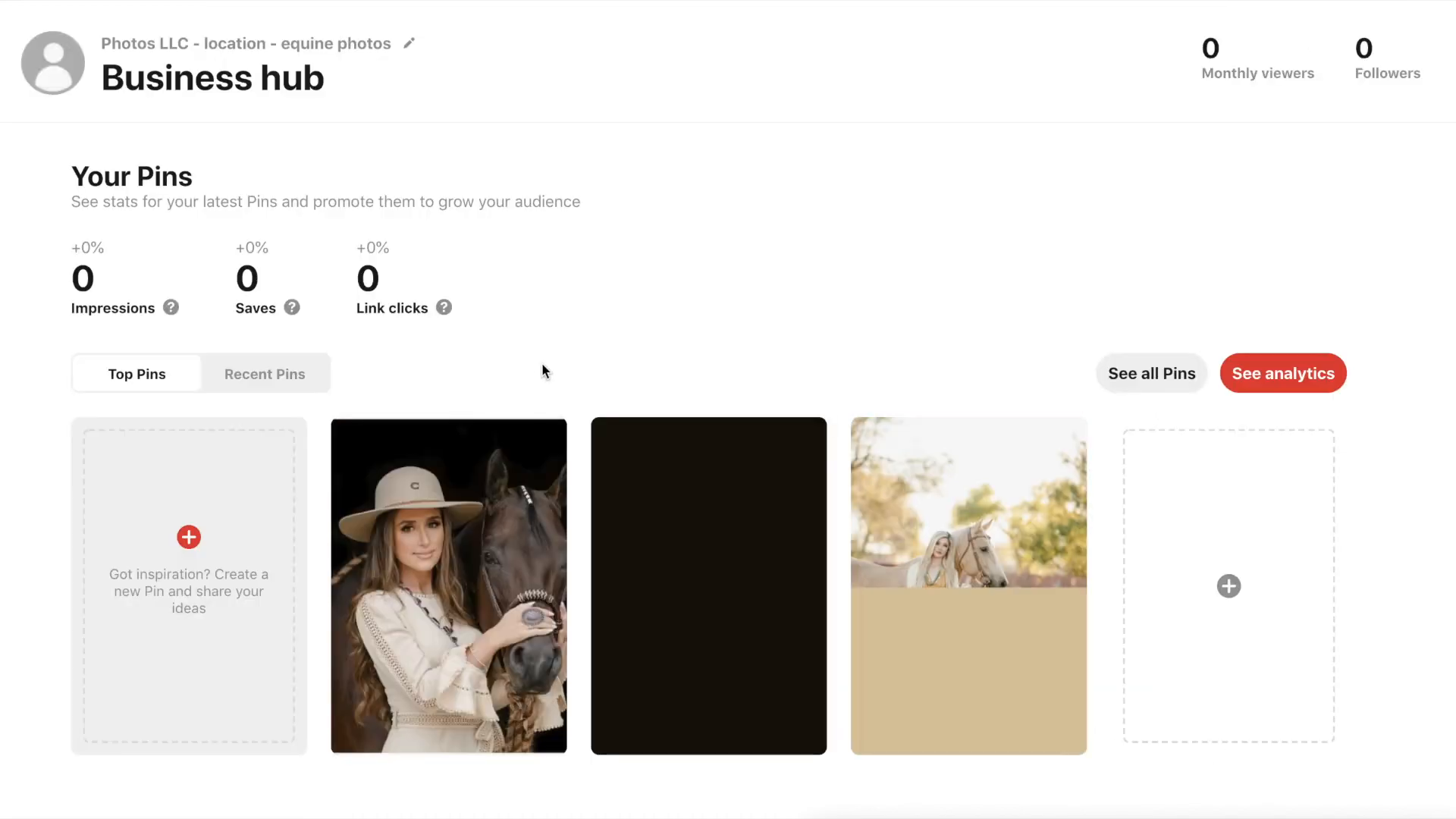
{"action": "scroll", "coordinate": [541, 362], "scroll_direction": "down", "scroll_amount": 2}
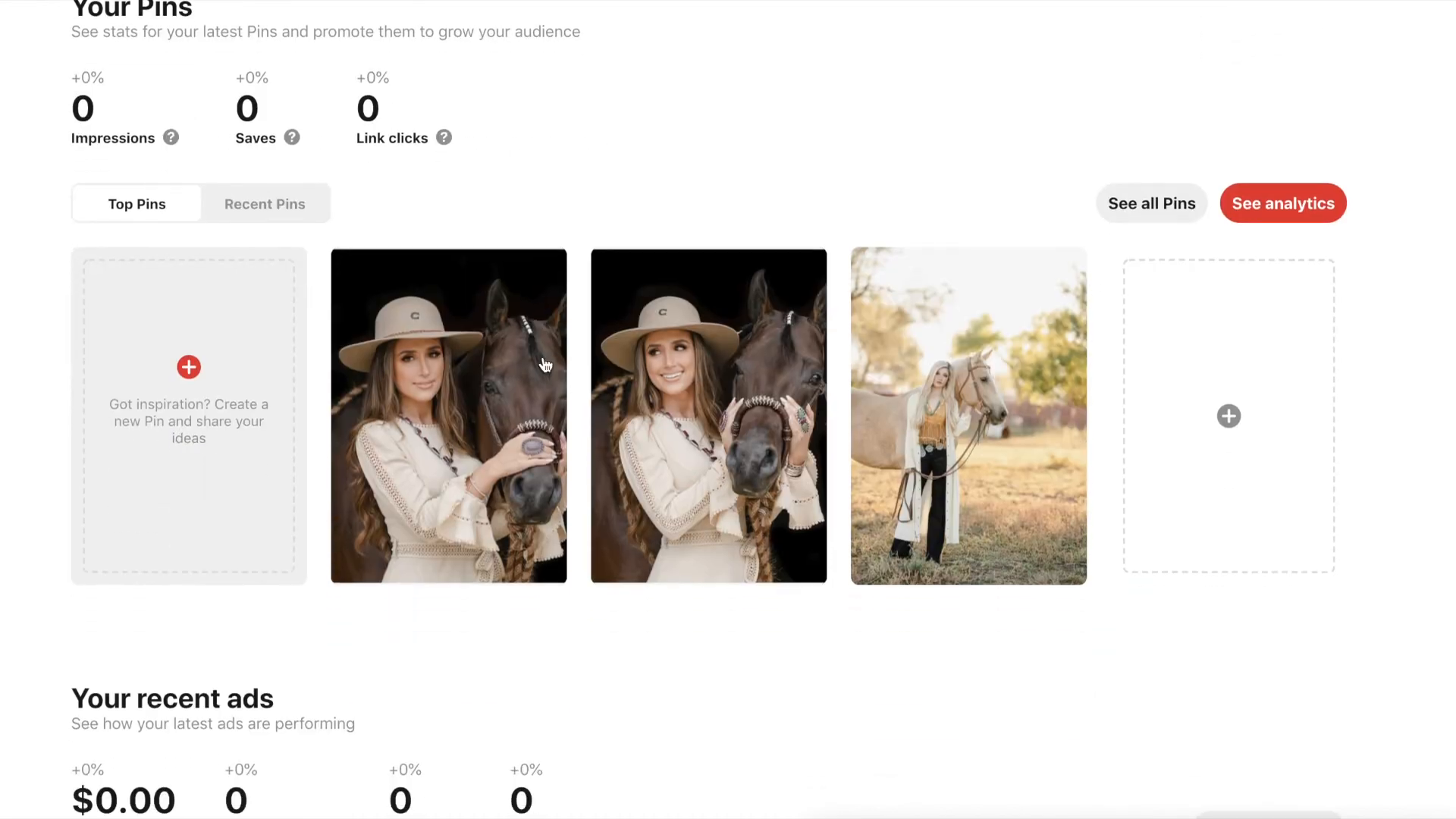
{"action": "left_click", "coordinate": [719, 368]}
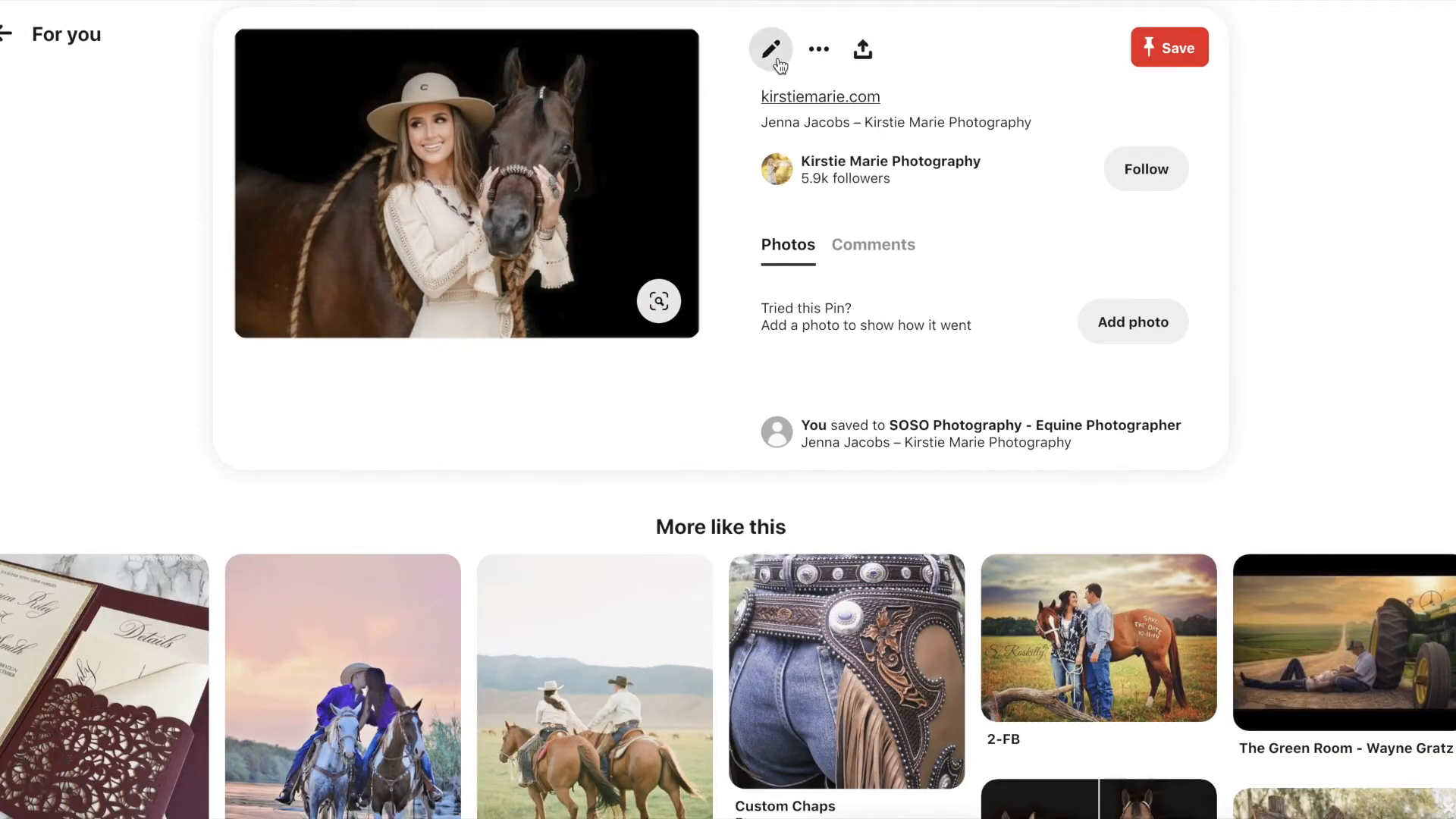
{"action": "left_click", "coordinate": [771, 49]}
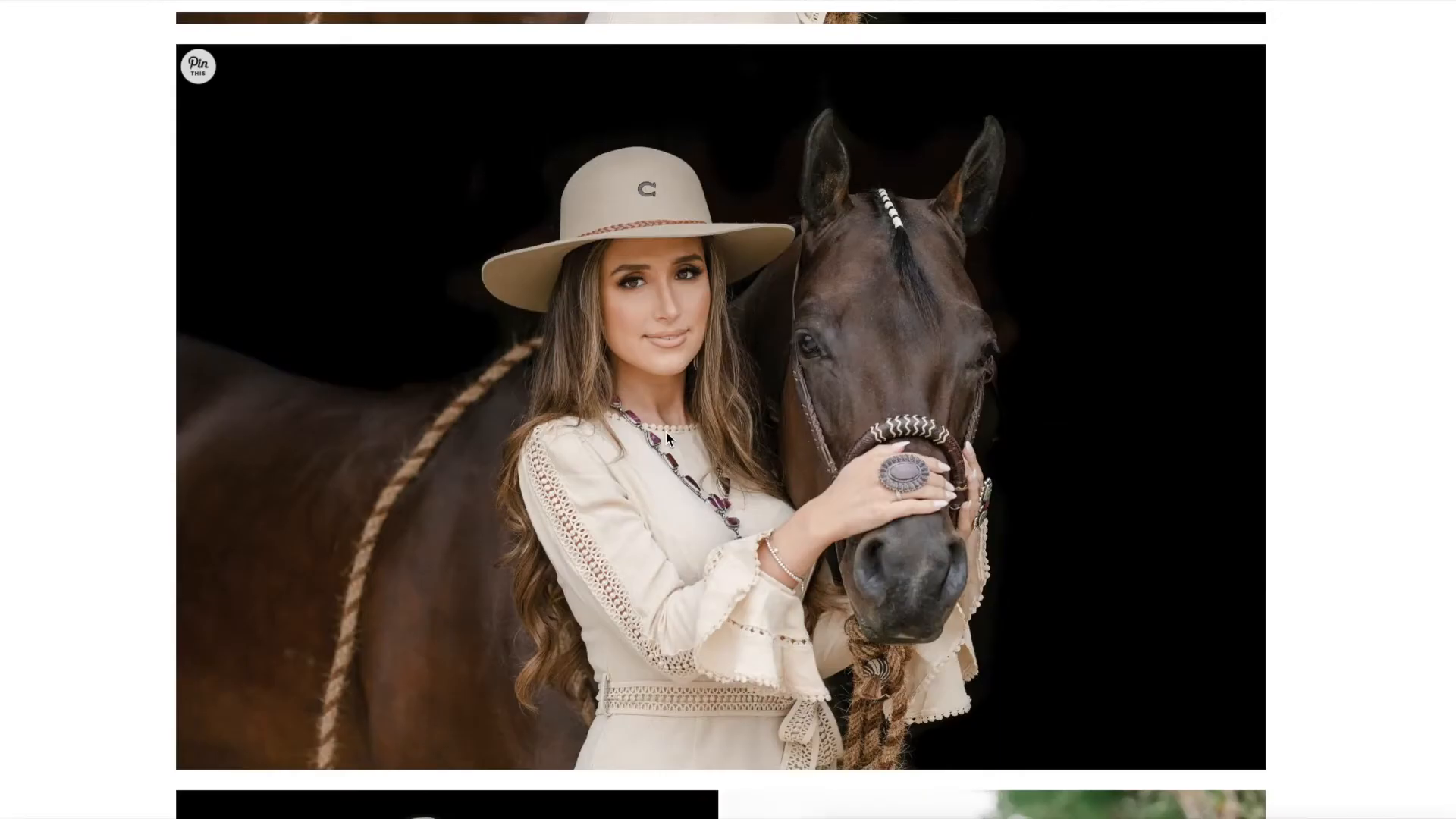
{"action": "scroll", "coordinate": [666, 432], "scroll_direction": "up", "scroll_amount": 20}
{"action": "scroll", "coordinate": [666, 433], "scroll_direction": "down", "scroll_amount": 6}
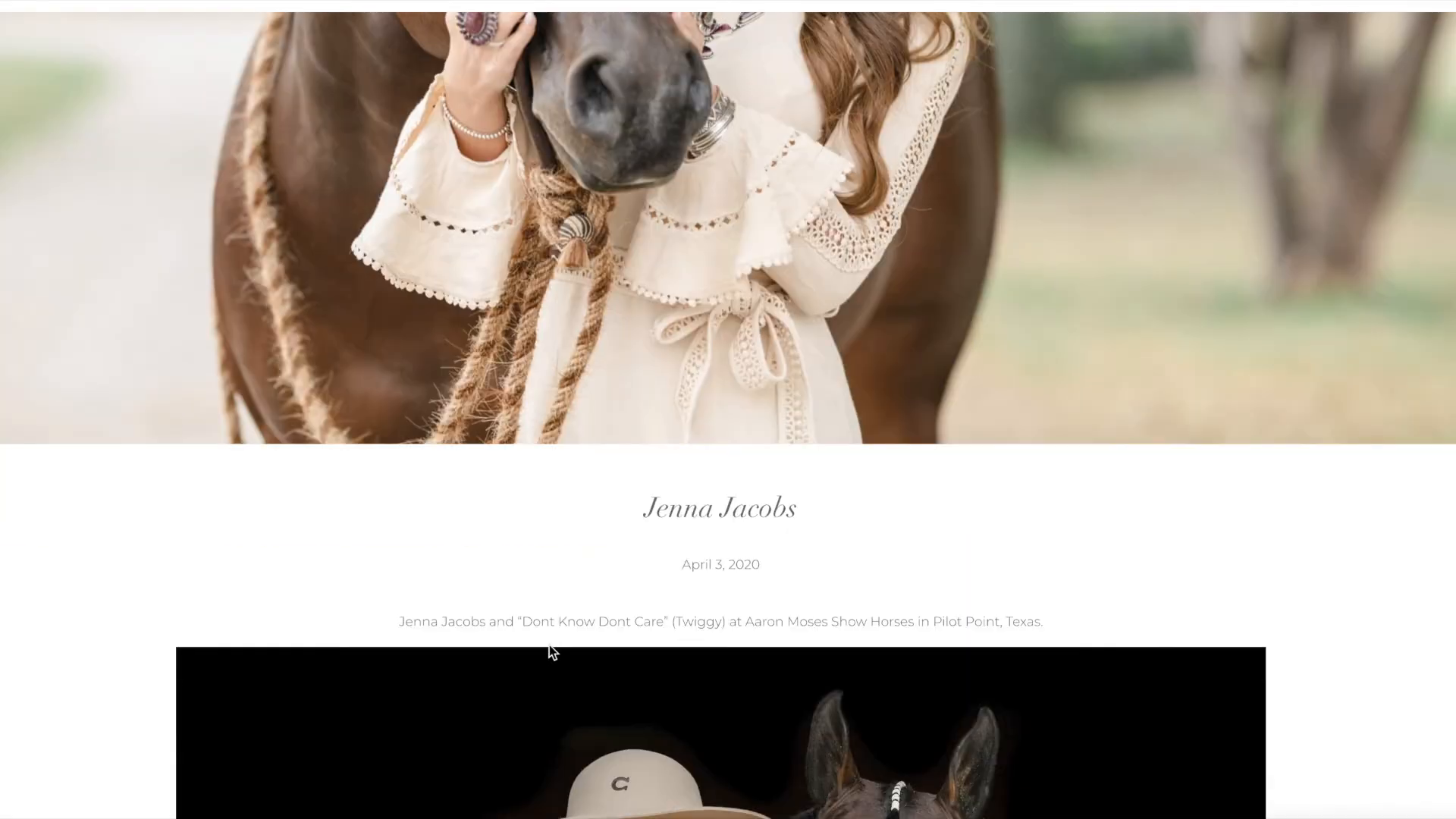
{"action": "triple_click", "coordinate": [549, 612]}
{"action": "key", "text": "ctrl+c"}
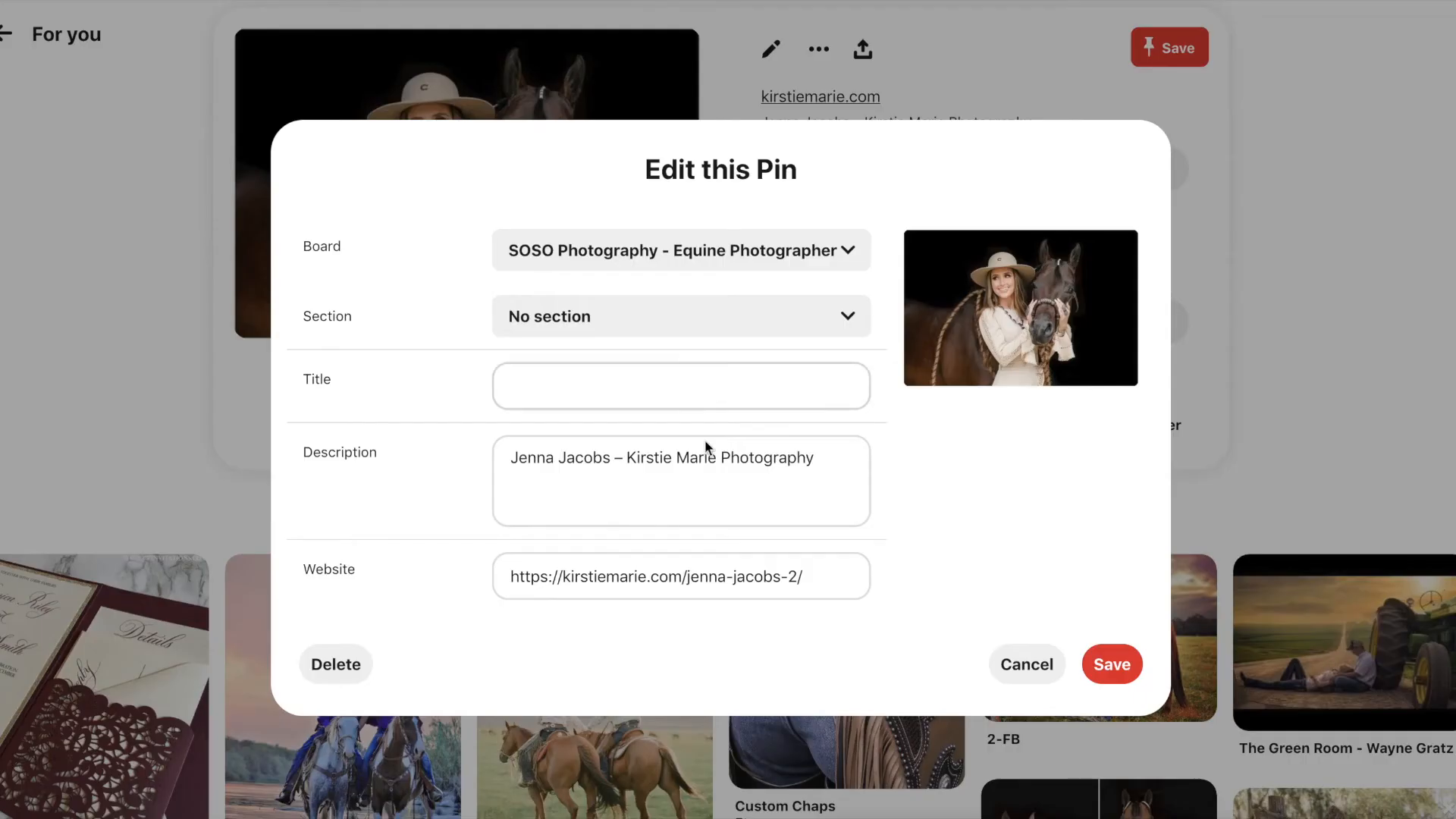
- Replace the Pin description with the pasted blog caption, adding a new line
{"action": "left_click", "coordinate": [698, 461]}
{"action": "key", "text": "ctrl+a"}
{"action": "key", "text": "ctrl+v"}
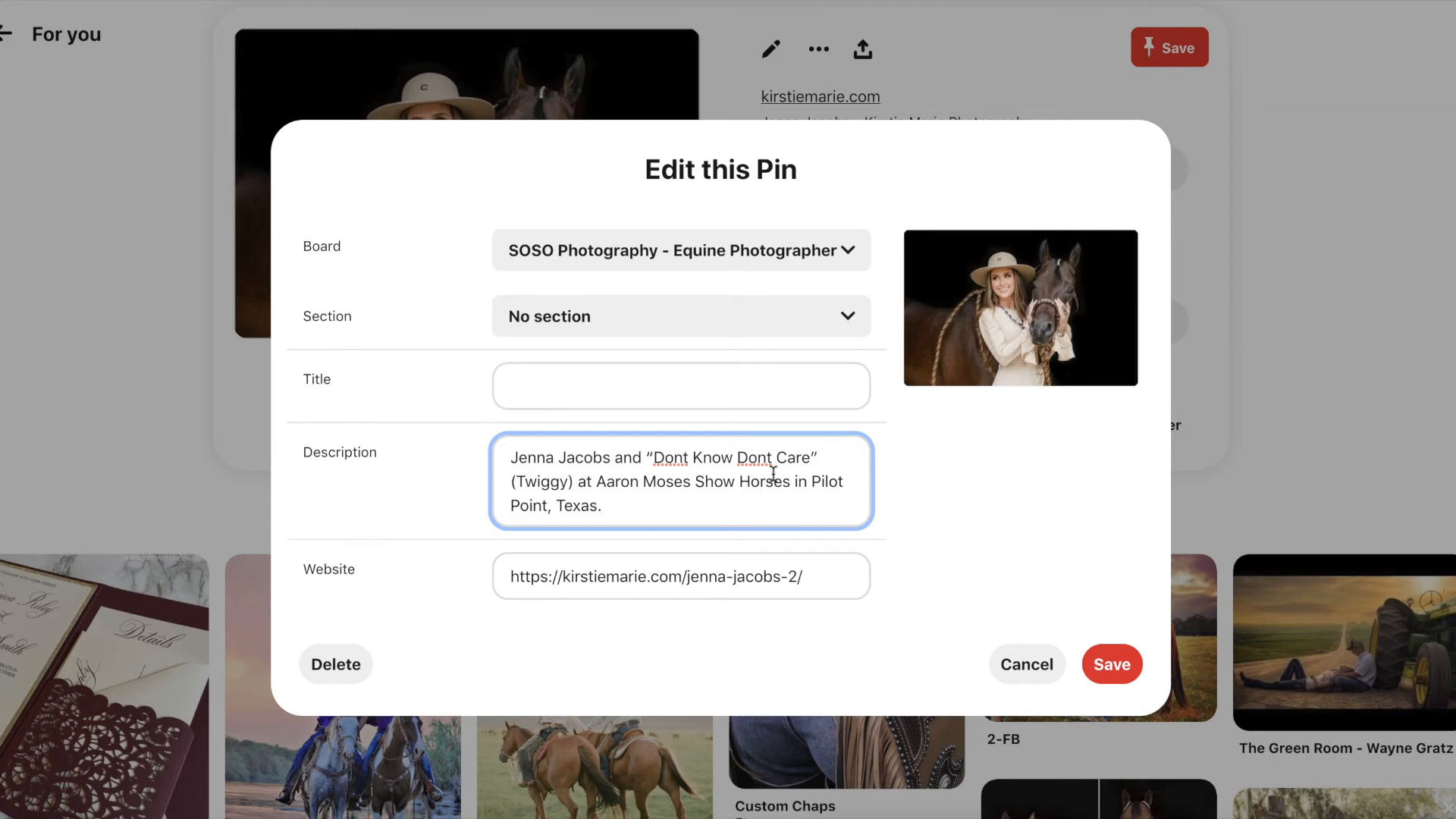
{"action": "key", "text": "Return"}
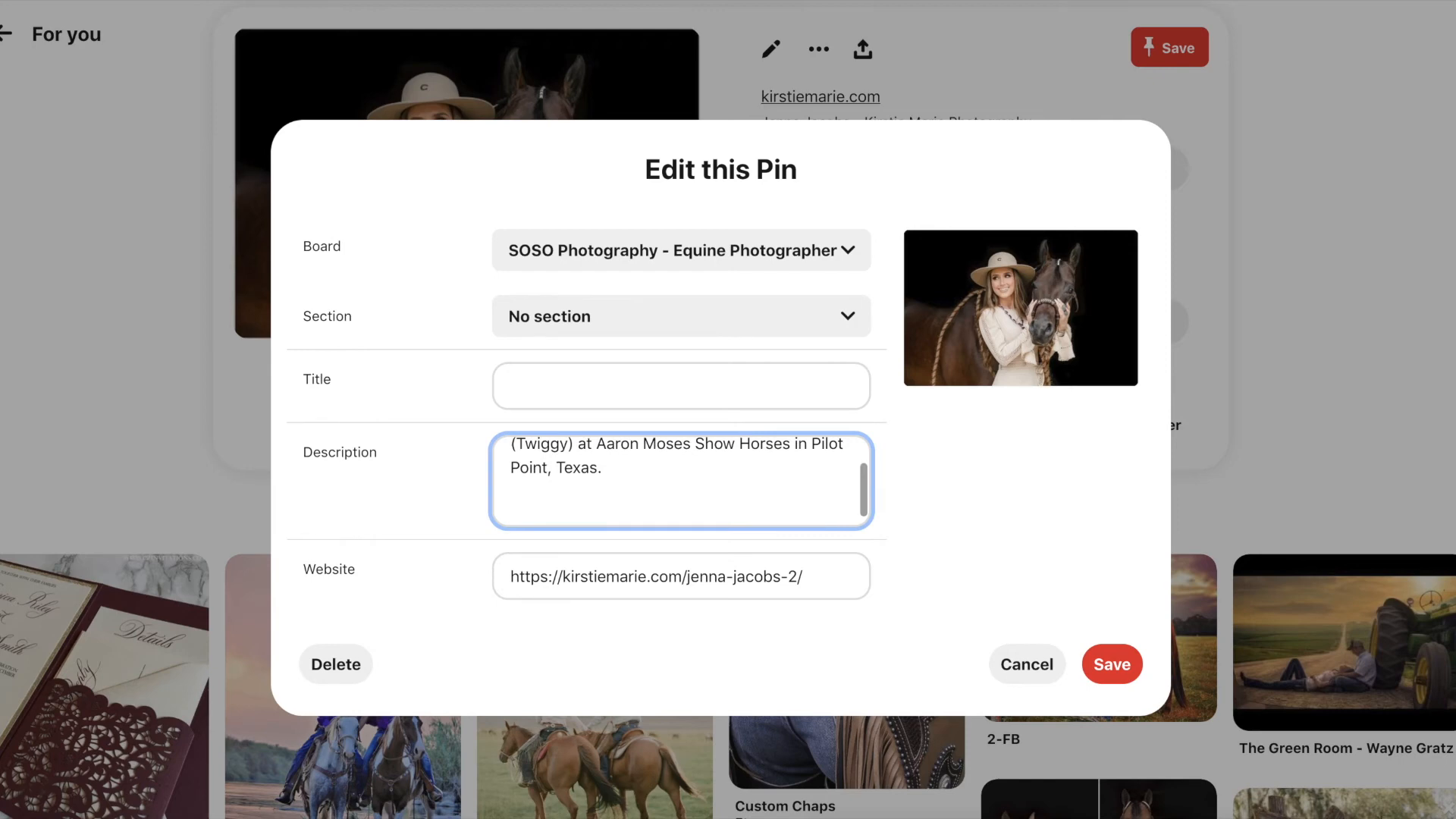
- Insert 'her AQHA American Quarter Horse mare' after 'and' in the description
{"action": "scroll", "coordinate": [715, 459], "scroll_direction": "up", "scroll_amount": 2}
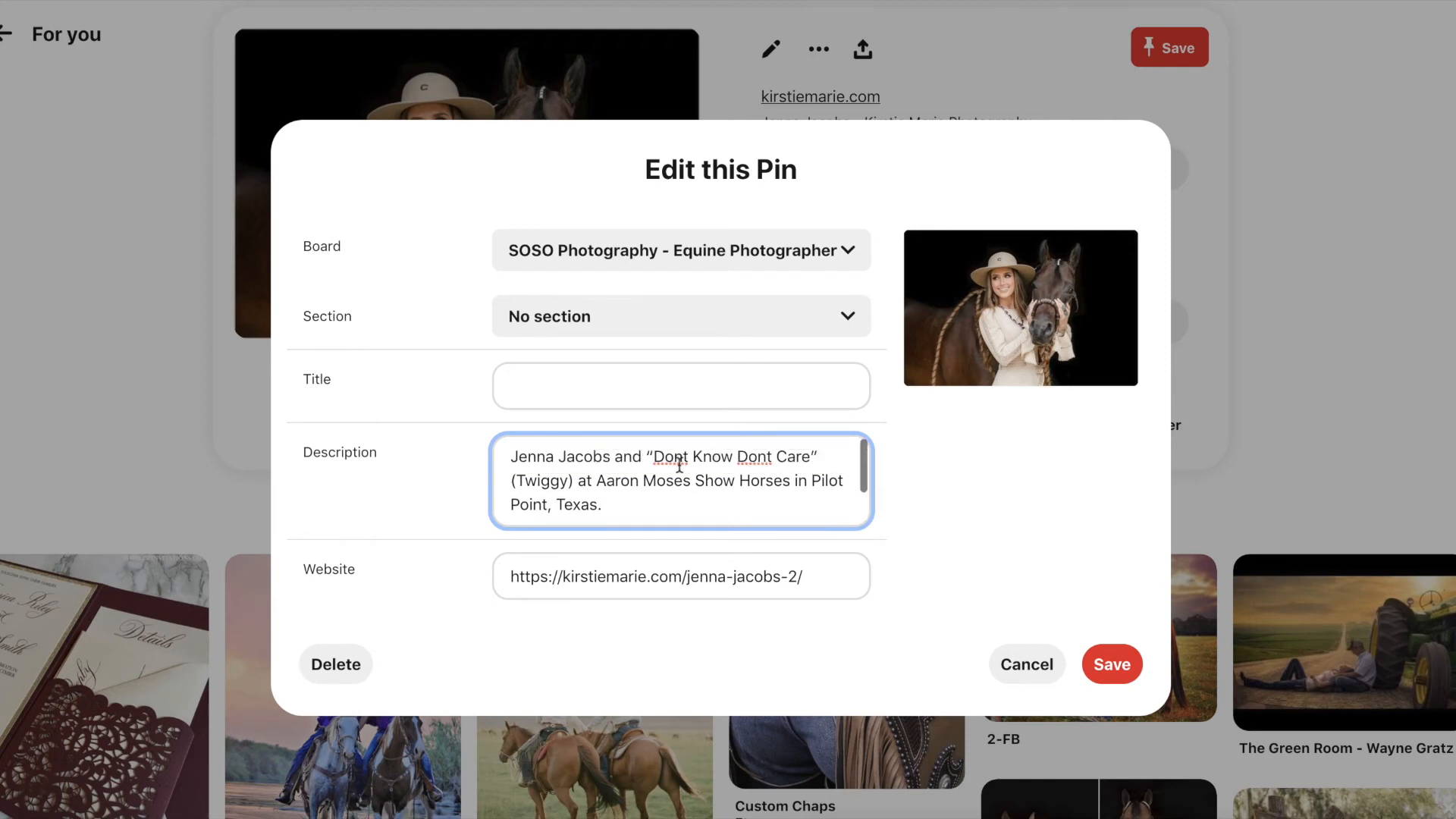
{"action": "left_click", "coordinate": [643, 453]}
{"action": "type", "text": "her "}
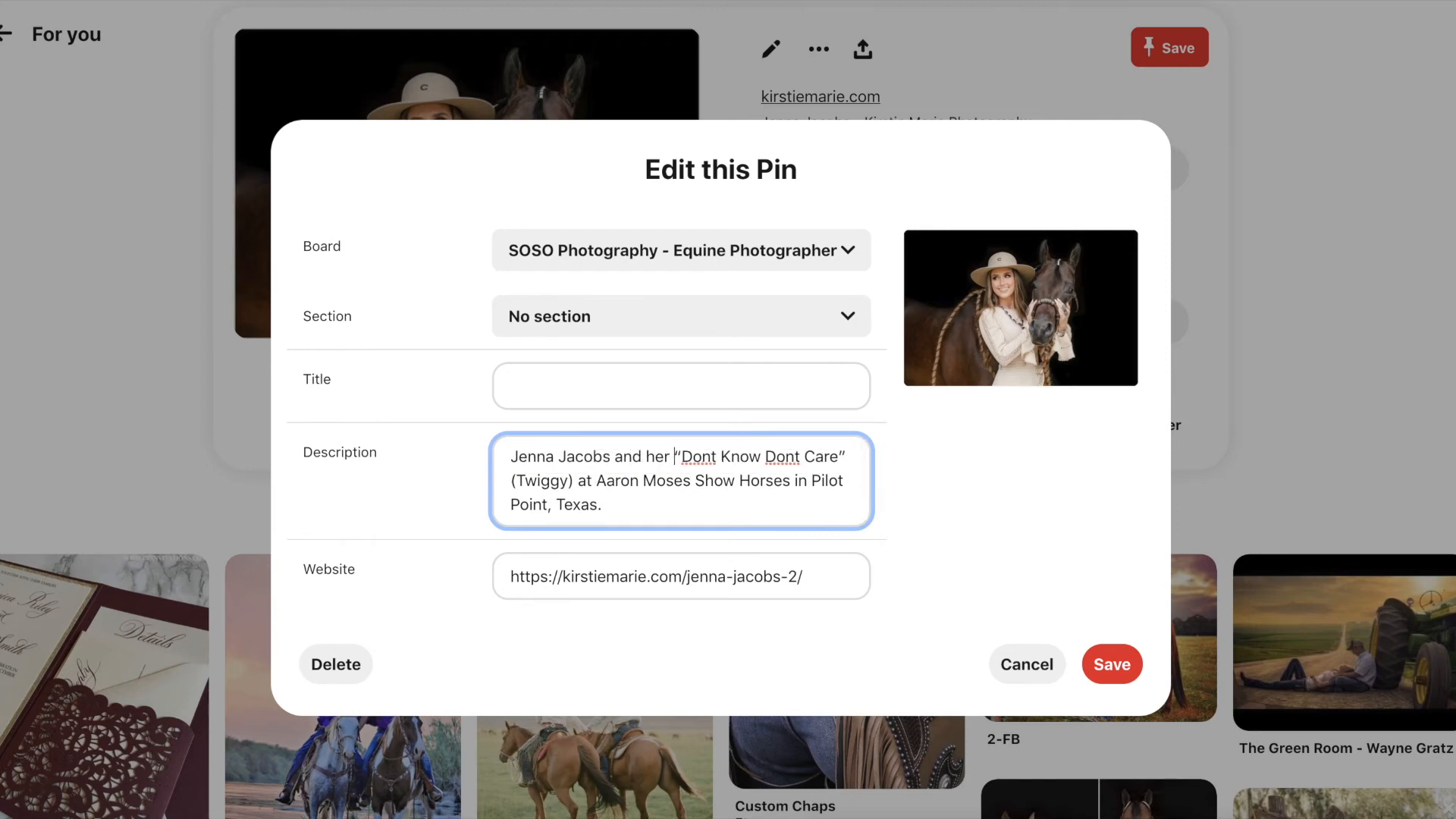
{"action": "type", "text": "AQHA "}
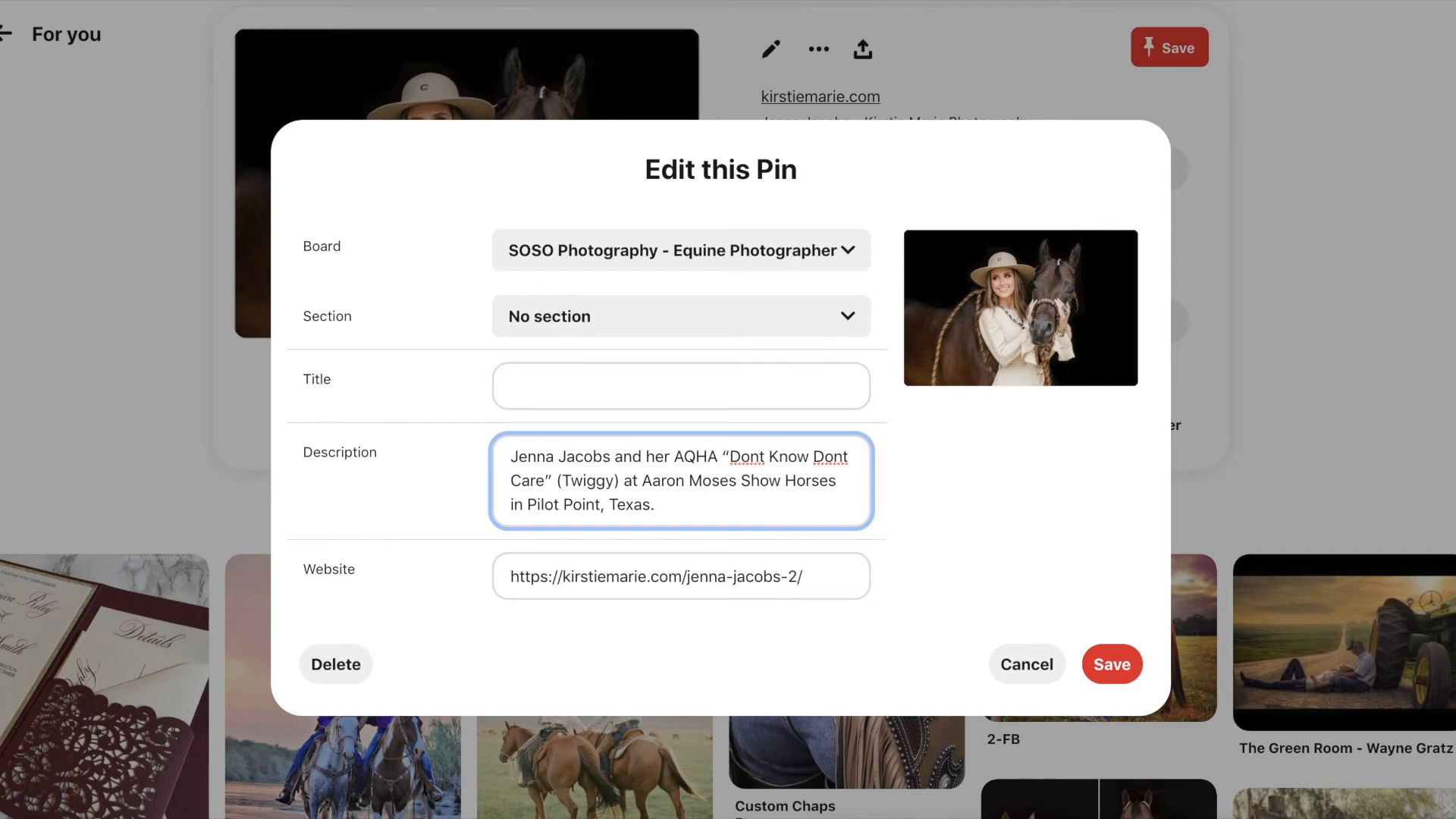
{"action": "type", "text": "American Quarter Hor"}
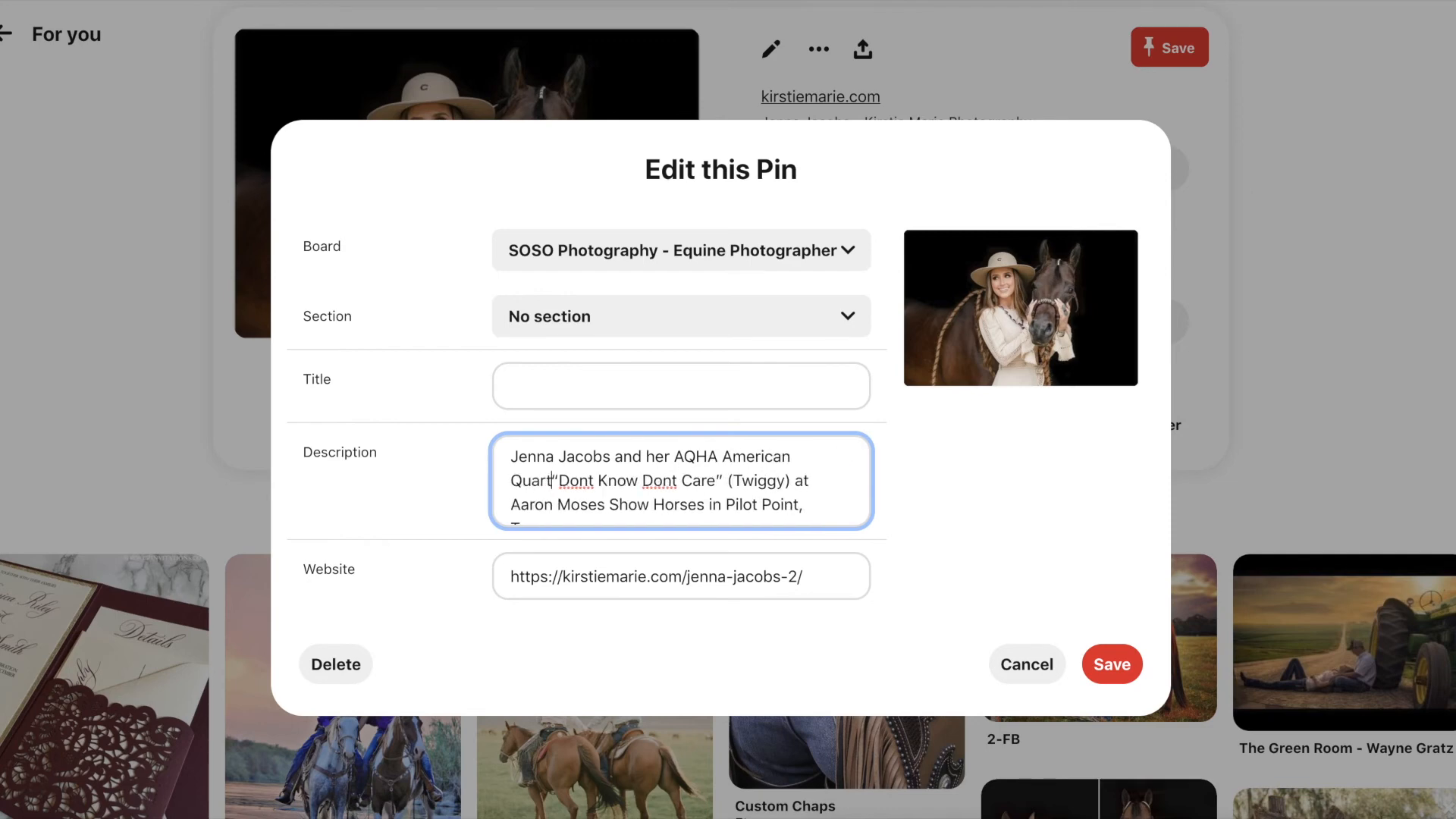
{"action": "type", "text": "se mare"}
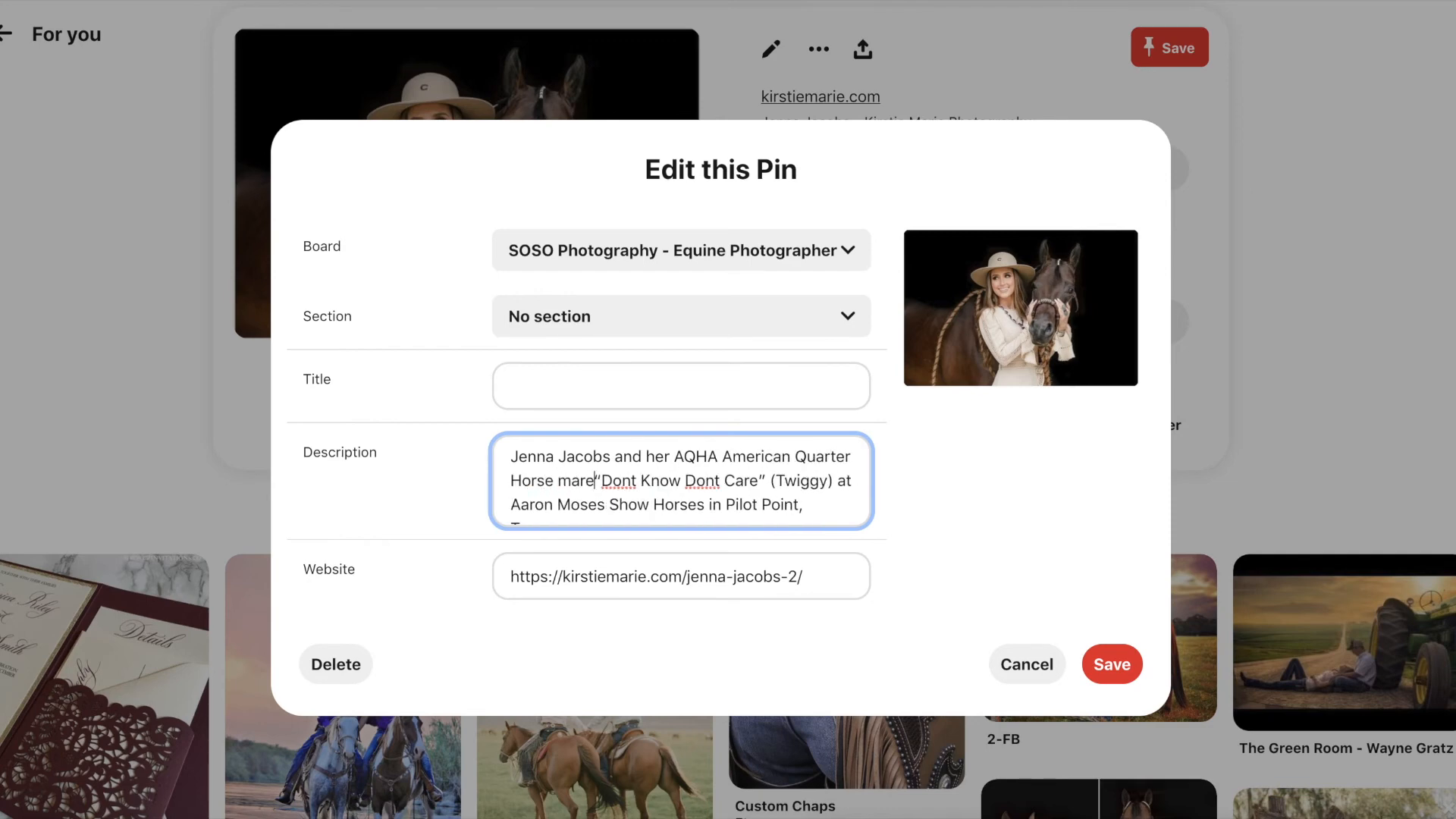
{"action": "scroll", "coordinate": [660, 484], "scroll_direction": "down", "scroll_amount": 2}
{"action": "left_click", "coordinate": [634, 458]}
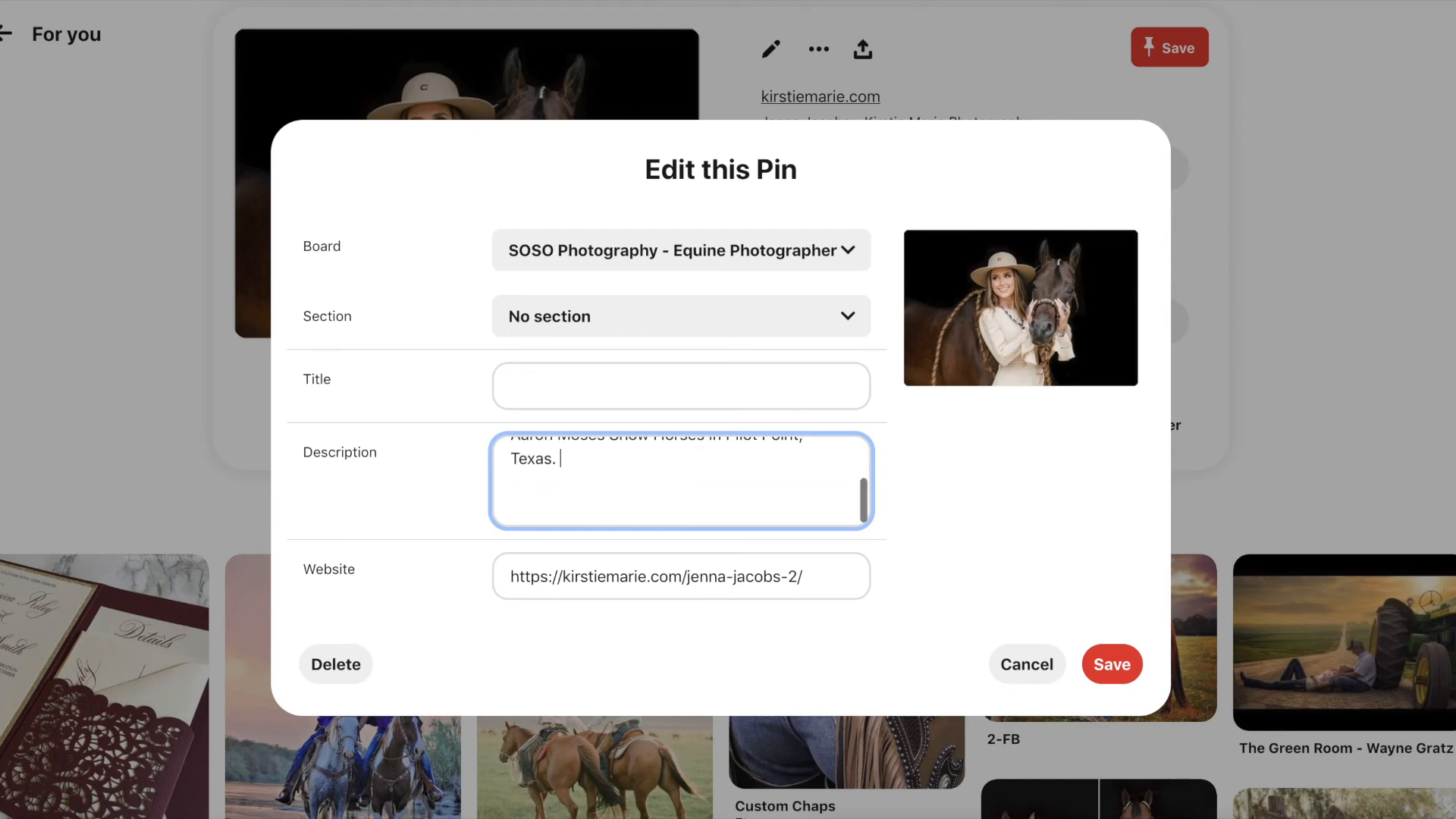
- Add 'Western Pleasure. Charlie 1 Horse Hat and Wild Honey Turquoise Jewelry', fixing the spelling
{"action": "type", "text": "Western Pleasure.  "}
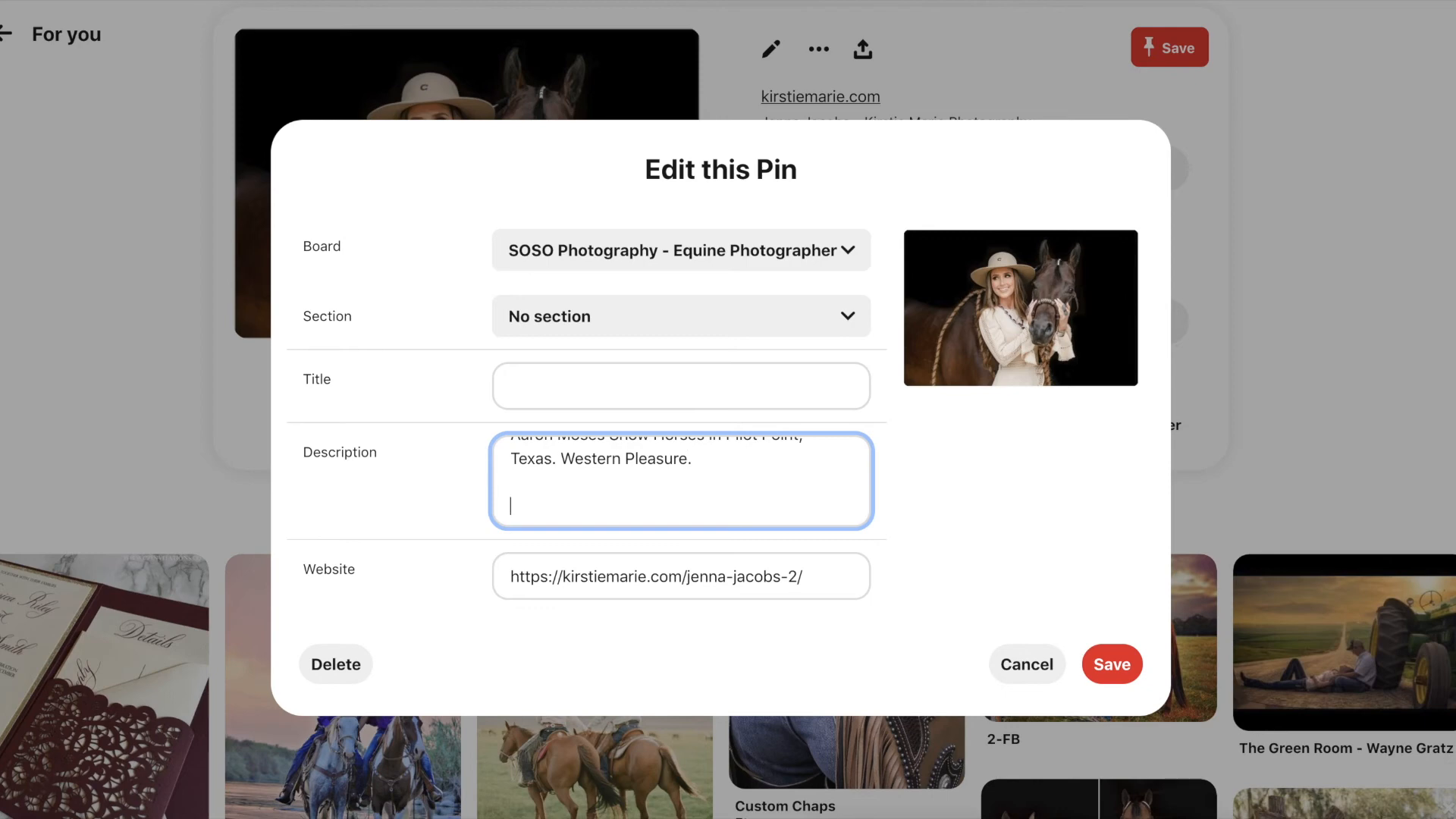
{"action": "type", "text": "Charlie 1 Horse Hat and "}
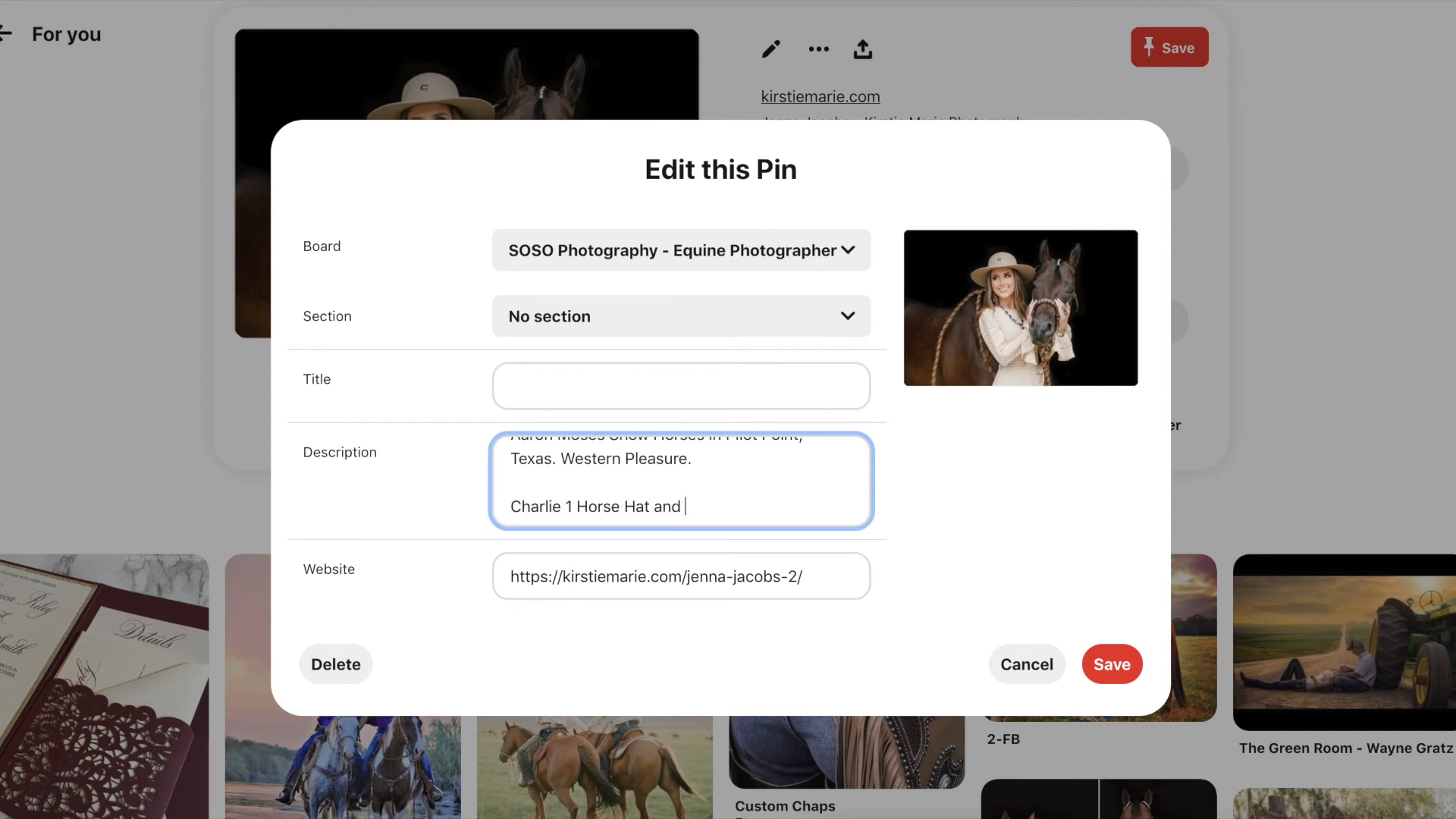
{"action": "type", "text": "Wild Honey Turquoise Jewl"}
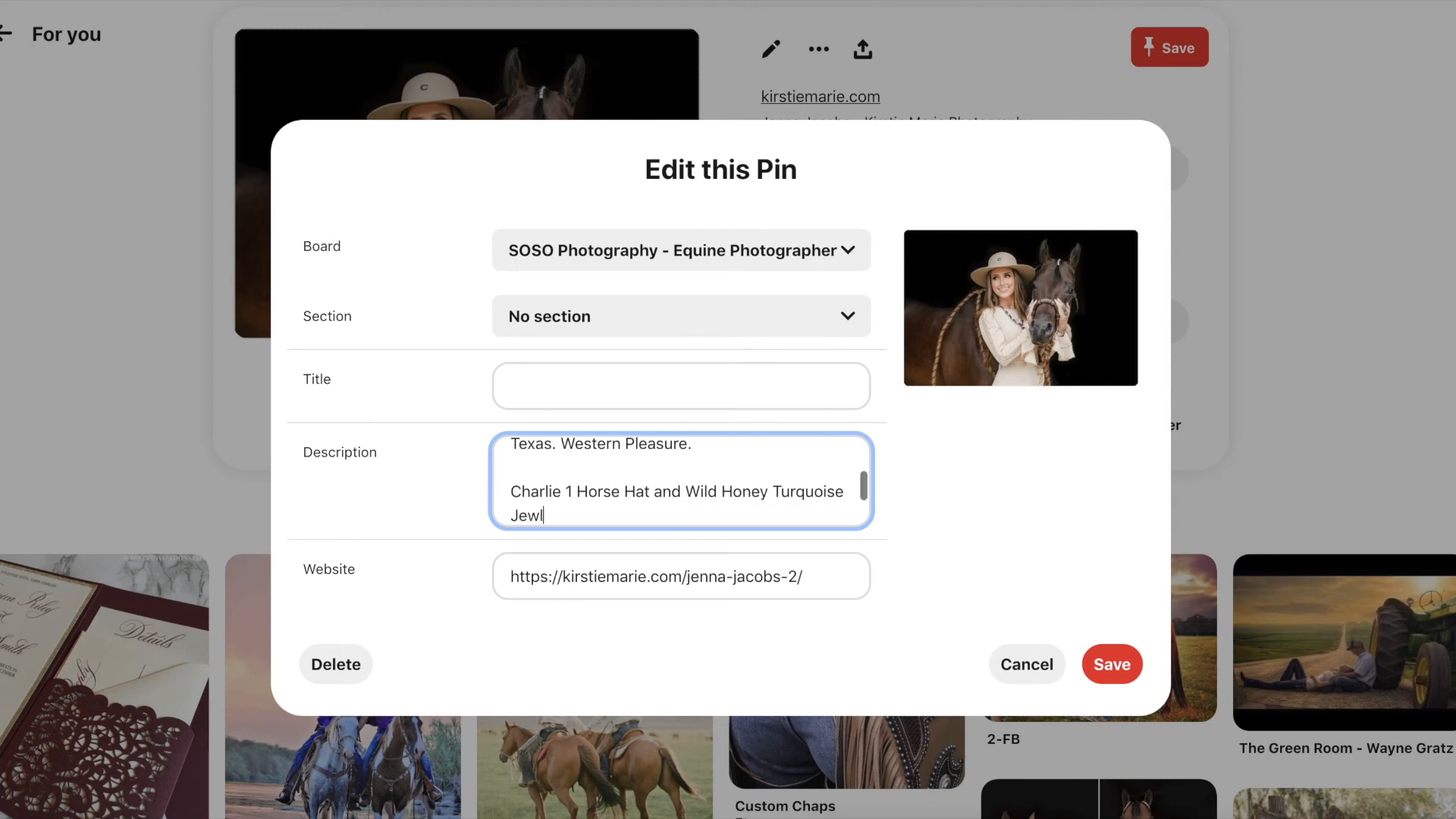
{"action": "type", "text": "ery"}
{"action": "key", "text": "Left"}
{"action": "key", "text": "Left"}
{"action": "type", "text": "e"}
{"action": "key", "text": "Right"}
{"action": "key", "text": "Right"}
{"action": "right_click", "coordinate": [537, 516]}
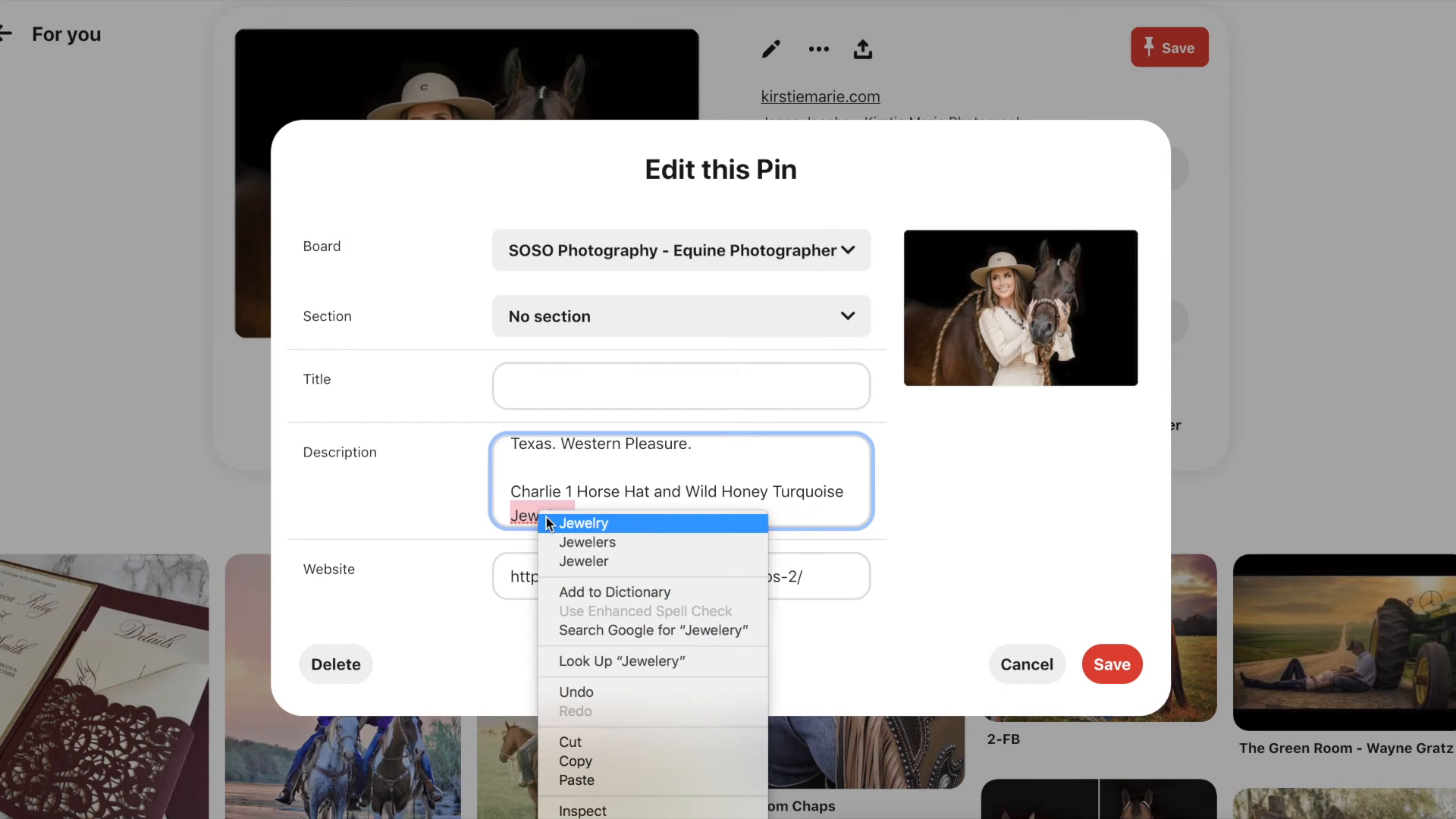
{"action": "left_click", "coordinate": [599, 522]}
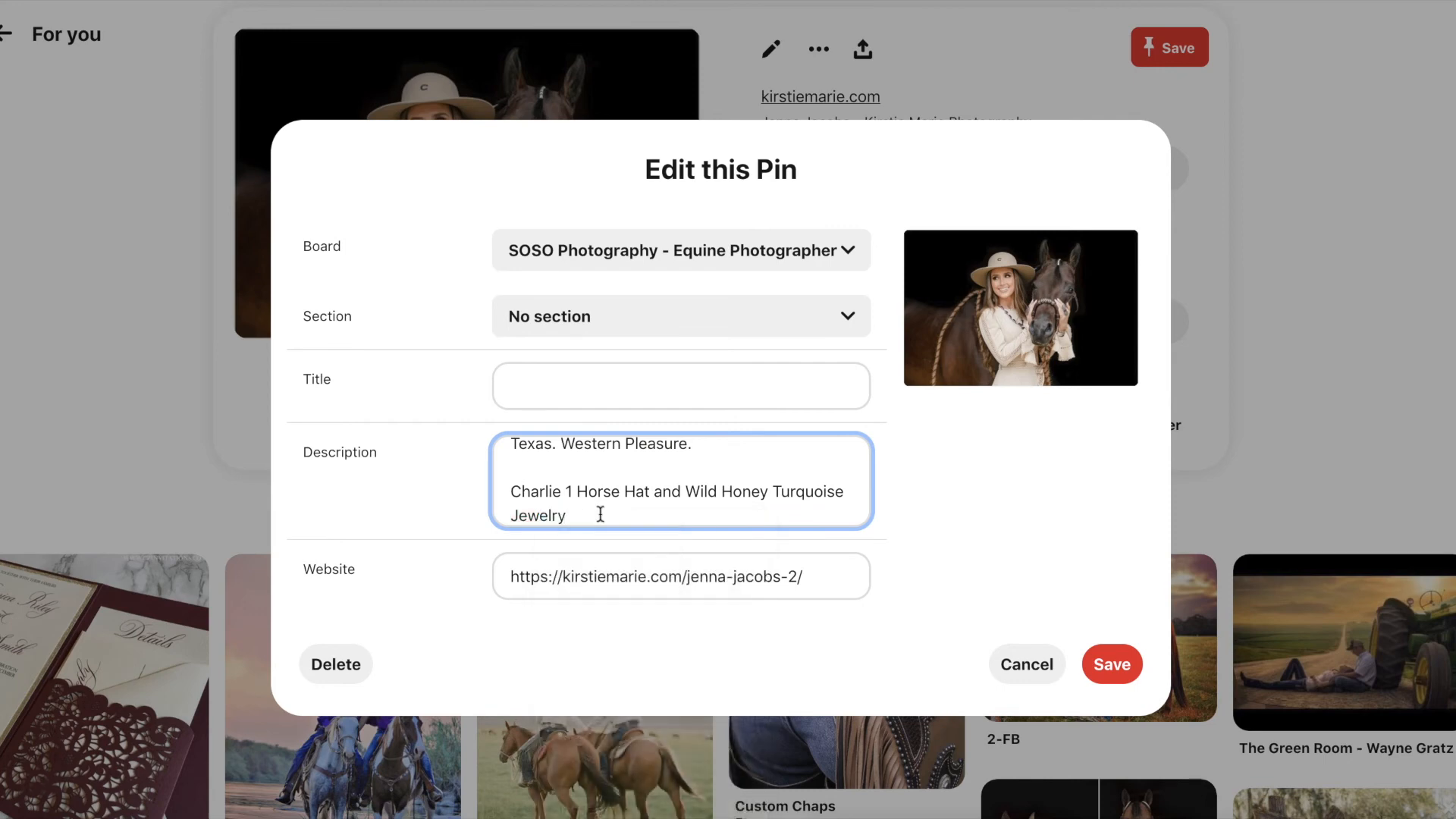
- Append 'NFR Fashion, Western Rodeo Fashion, Photo Shoot ideas' to the description
{"action": "type", "text": "NRF"}
{"action": "key", "text": "BackSpace"}
{"action": "type", "text": "FR Fashion, Western Rodeo Fashion"}
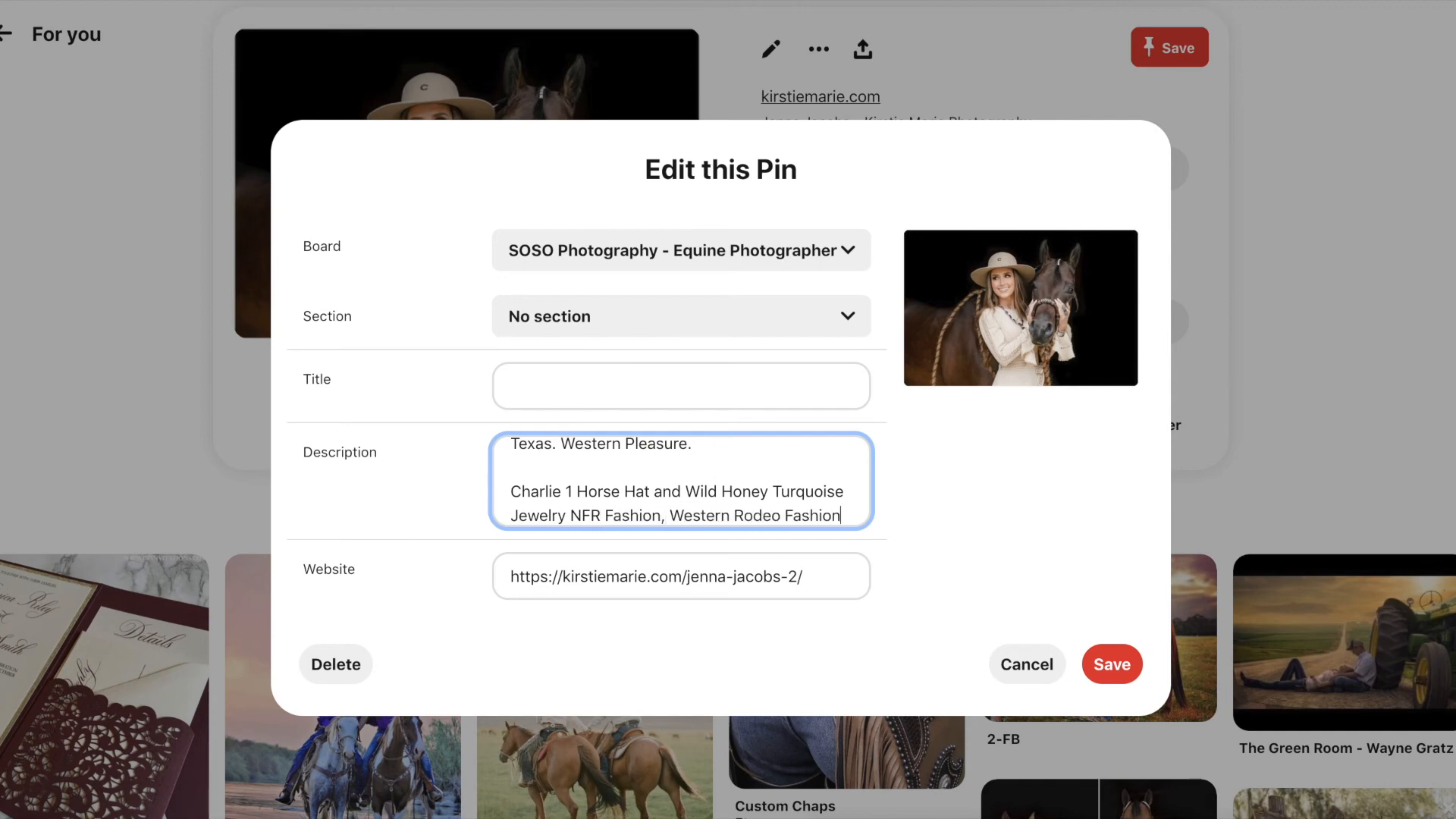
{"action": "type", "text": ", Photo Shoot is"}
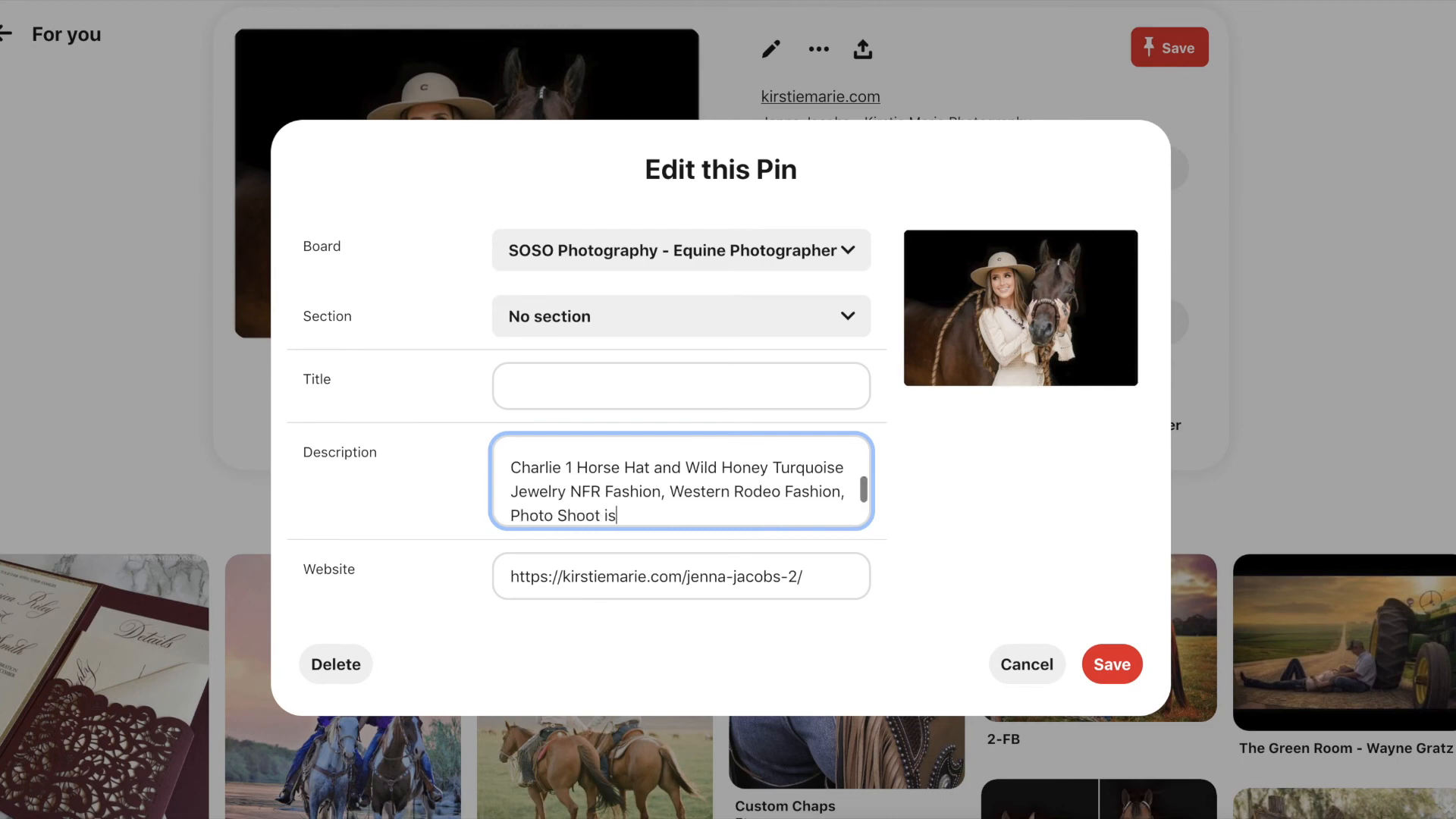
{"action": "key", "text": "BackSpace"}
{"action": "type", "text": "deas"}
- Review the pasted long description in the Edit this Pin dialog and save the pin
{"action": "scroll", "coordinate": [735, 499], "scroll_direction": "up", "scroll_amount": 5}
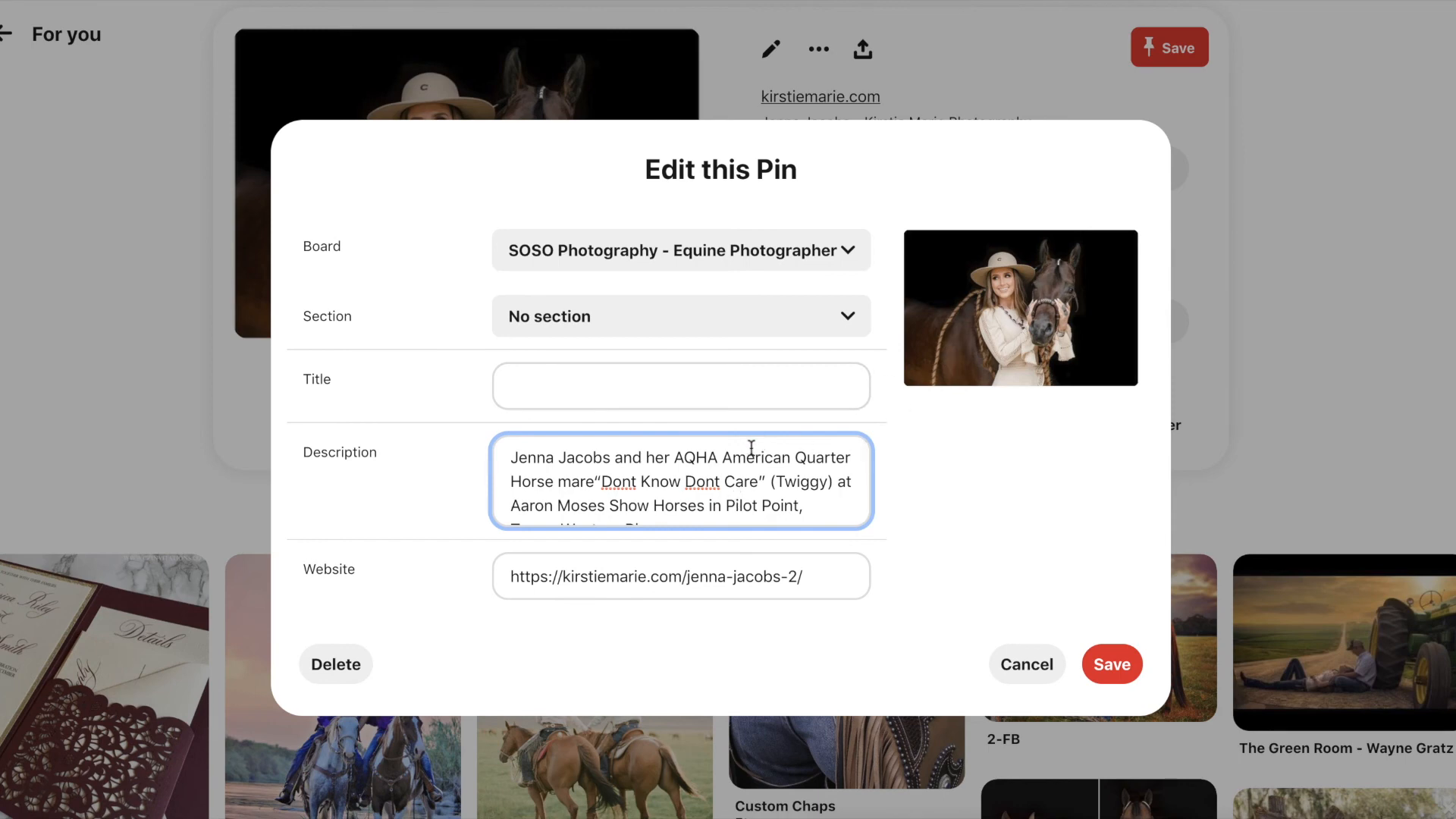
{"action": "scroll", "coordinate": [738, 456], "scroll_direction": "down", "scroll_amount": 5}
{"action": "scroll", "coordinate": [738, 474], "scroll_direction": "up", "scroll_amount": 5}
{"action": "scroll", "coordinate": [829, 500], "scroll_direction": "down", "scroll_amount": 5}
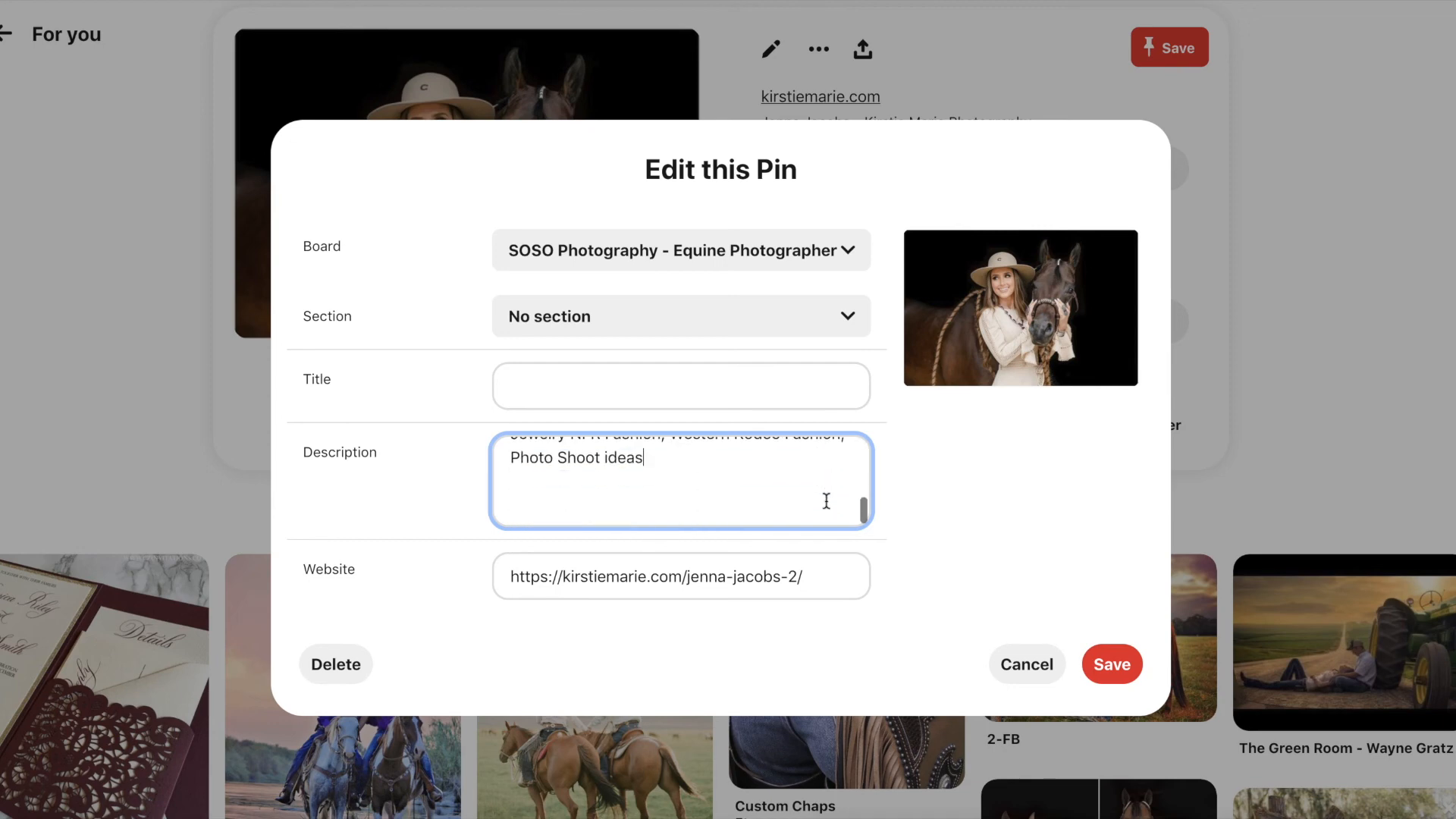
{"action": "scroll", "coordinate": [827, 500], "scroll_direction": "up", "scroll_amount": 2}
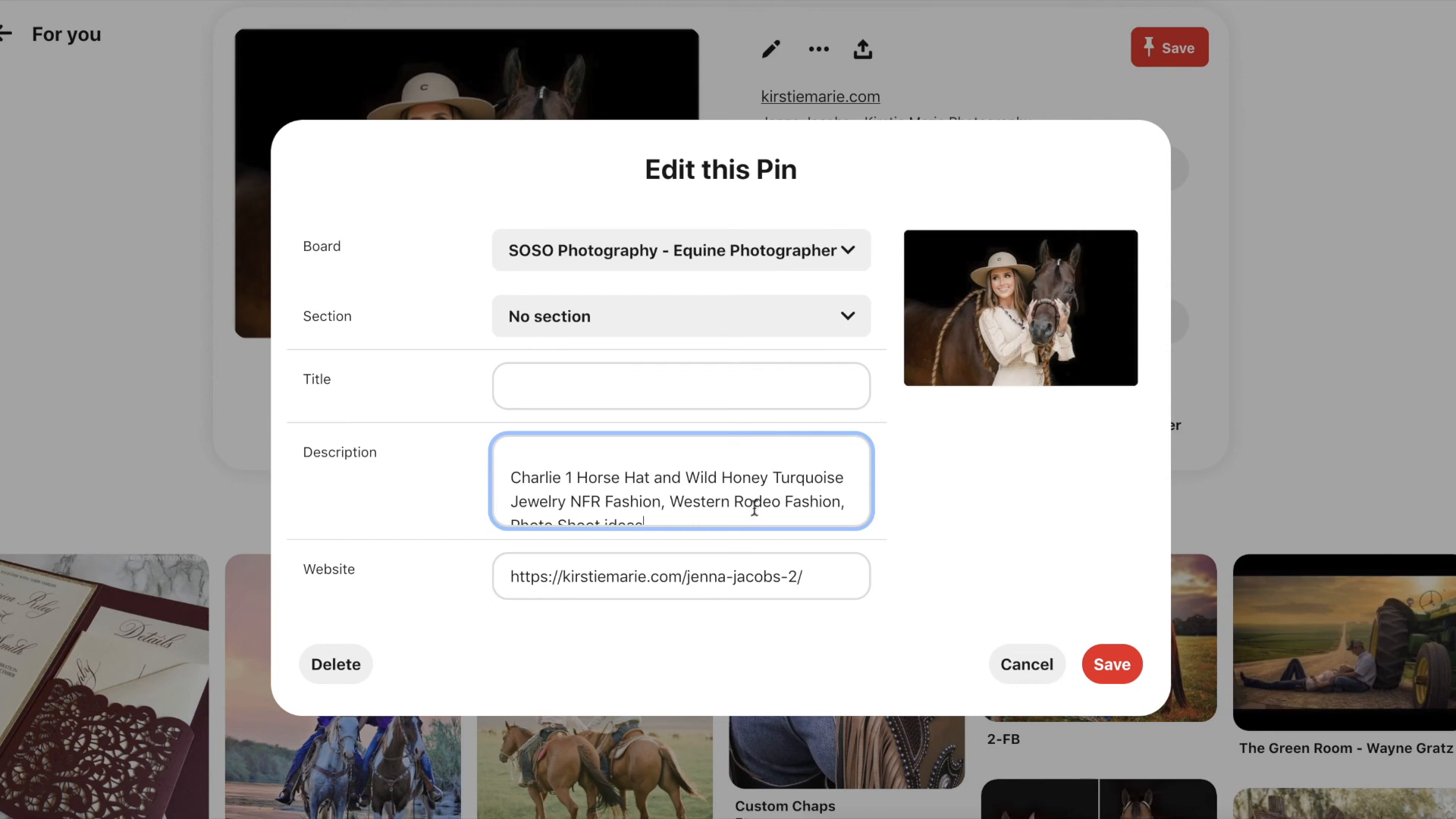
{"action": "scroll", "coordinate": [755, 506], "scroll_direction": "up", "scroll_amount": 3}
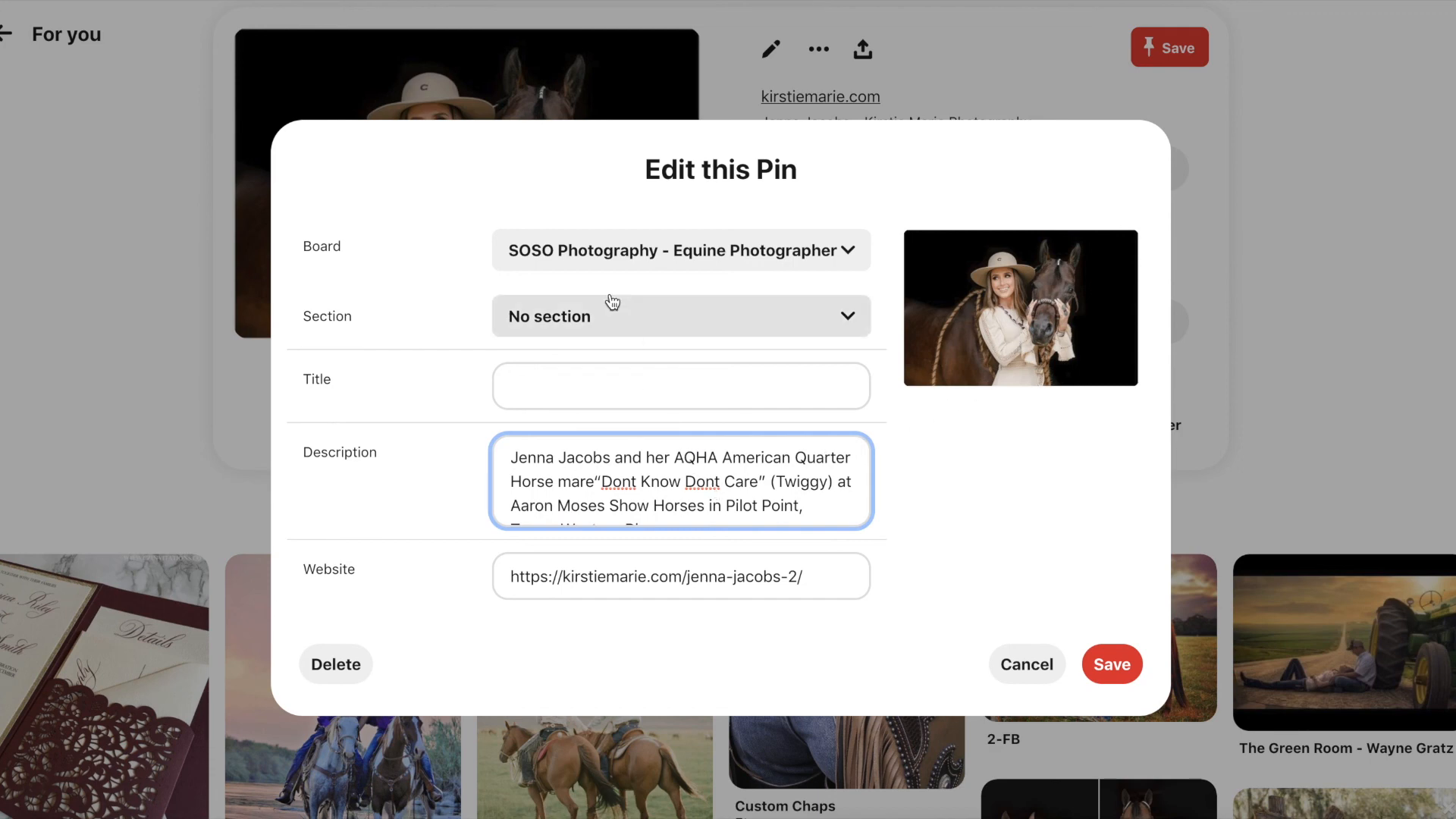
{"action": "scroll", "coordinate": [708, 489], "scroll_direction": "down", "scroll_amount": 1}
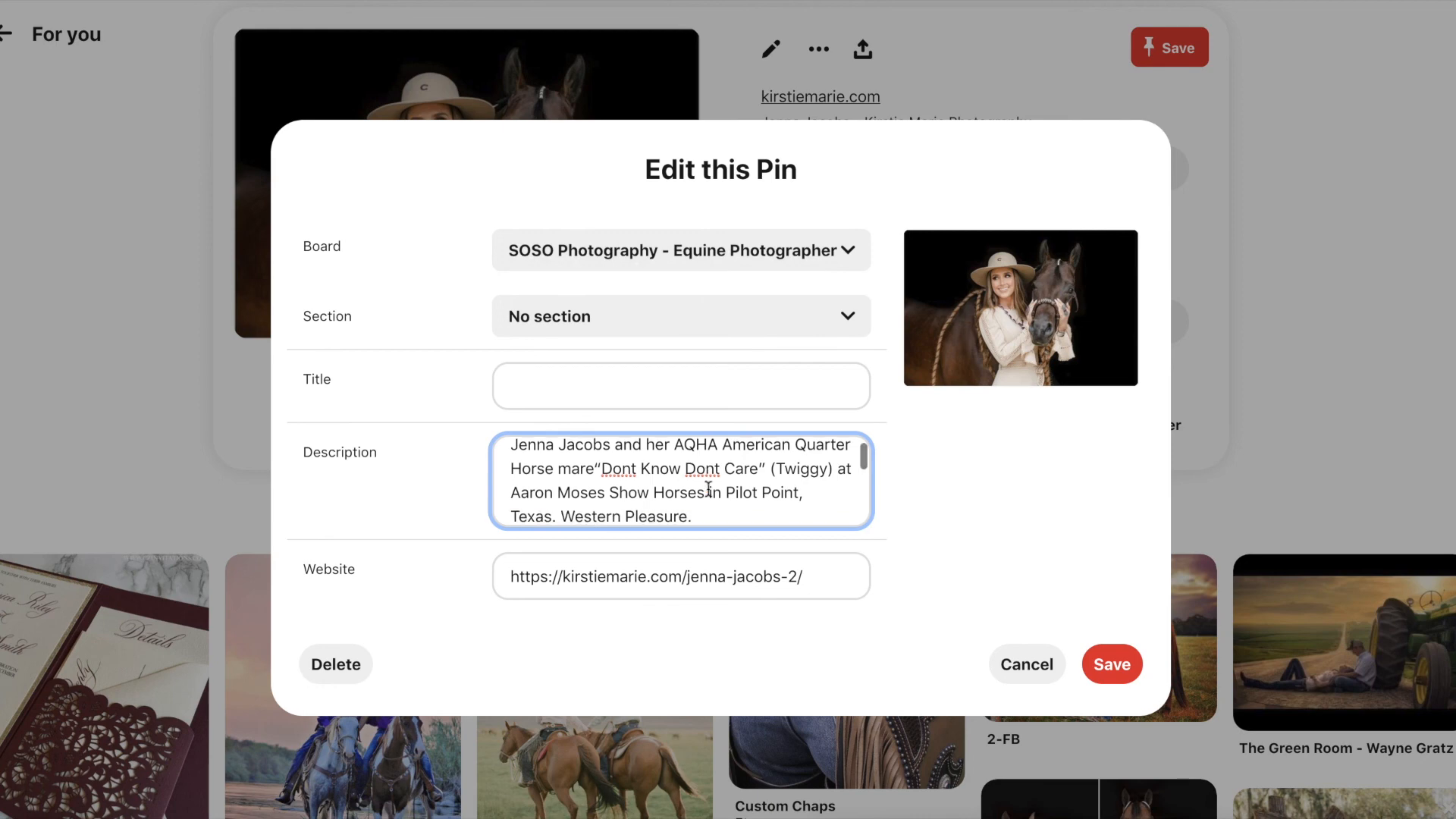
{"action": "left_click_drag", "start_coordinate": [596, 455], "coordinate": [790, 507]}
{"action": "scroll", "coordinate": [790, 508], "scroll_direction": "down", "scroll_amount": 5}
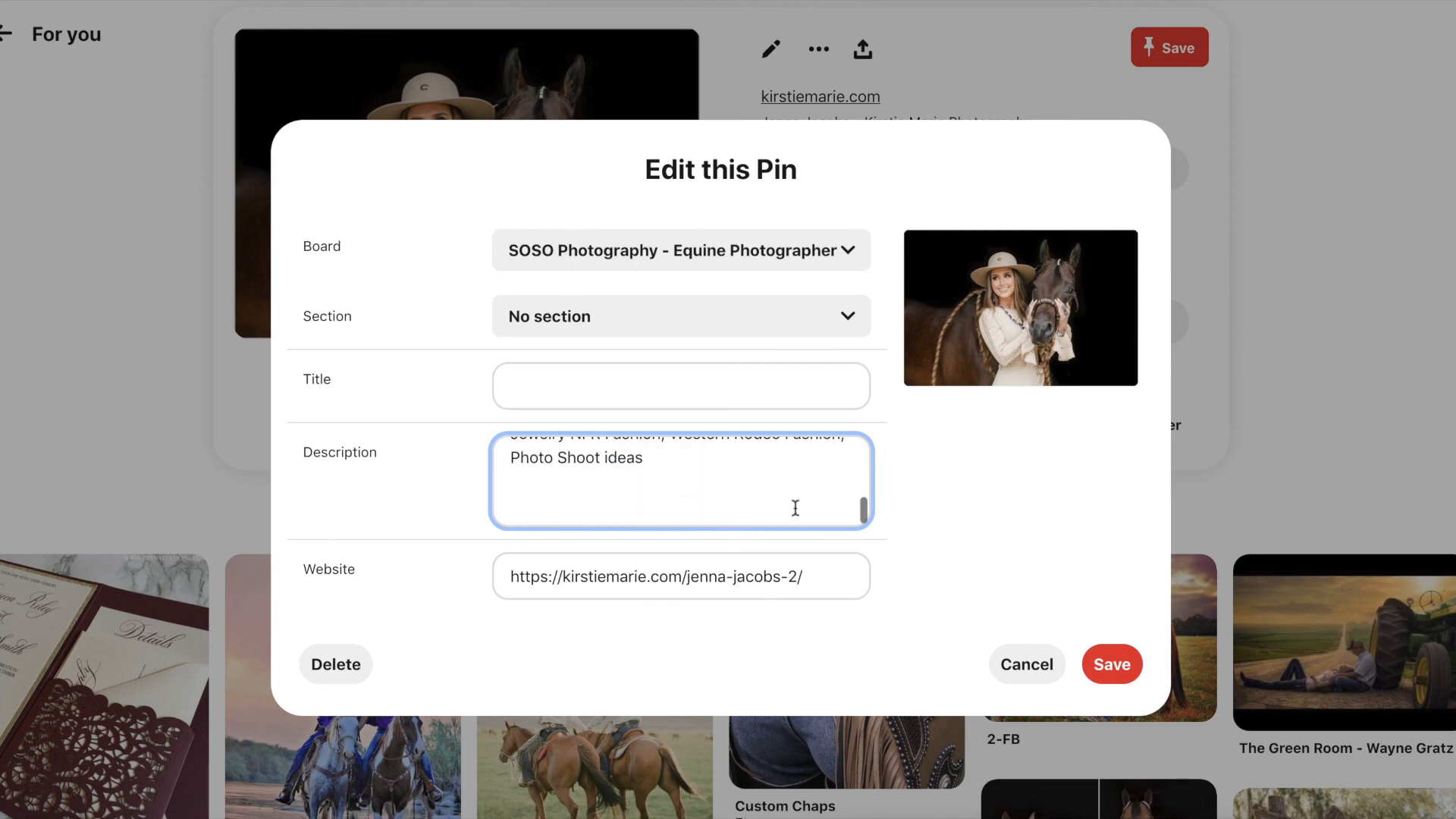
{"action": "scroll", "coordinate": [664, 507], "scroll_direction": "up", "scroll_amount": 5}
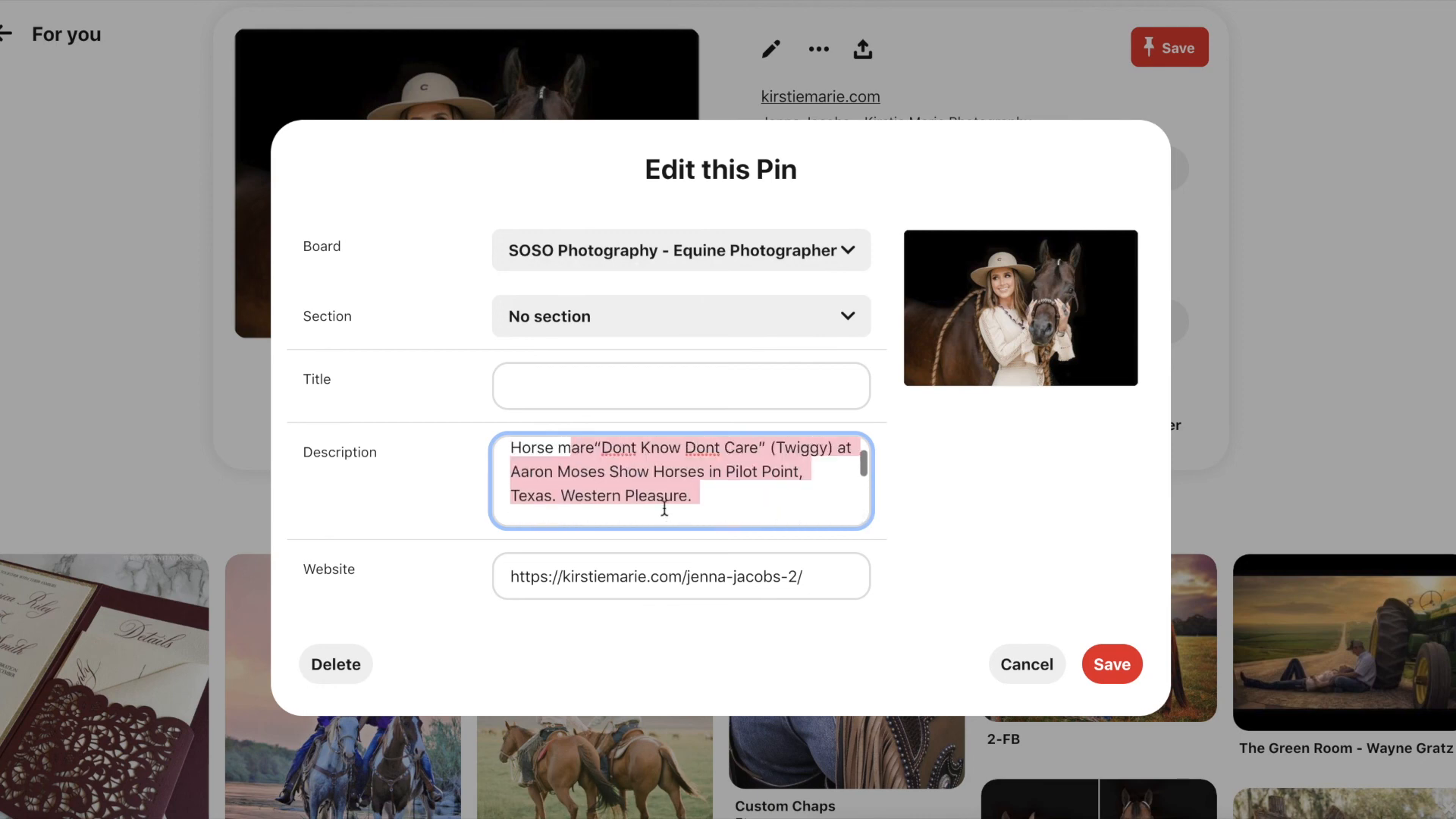
{"action": "left_click", "coordinate": [1111, 673]}
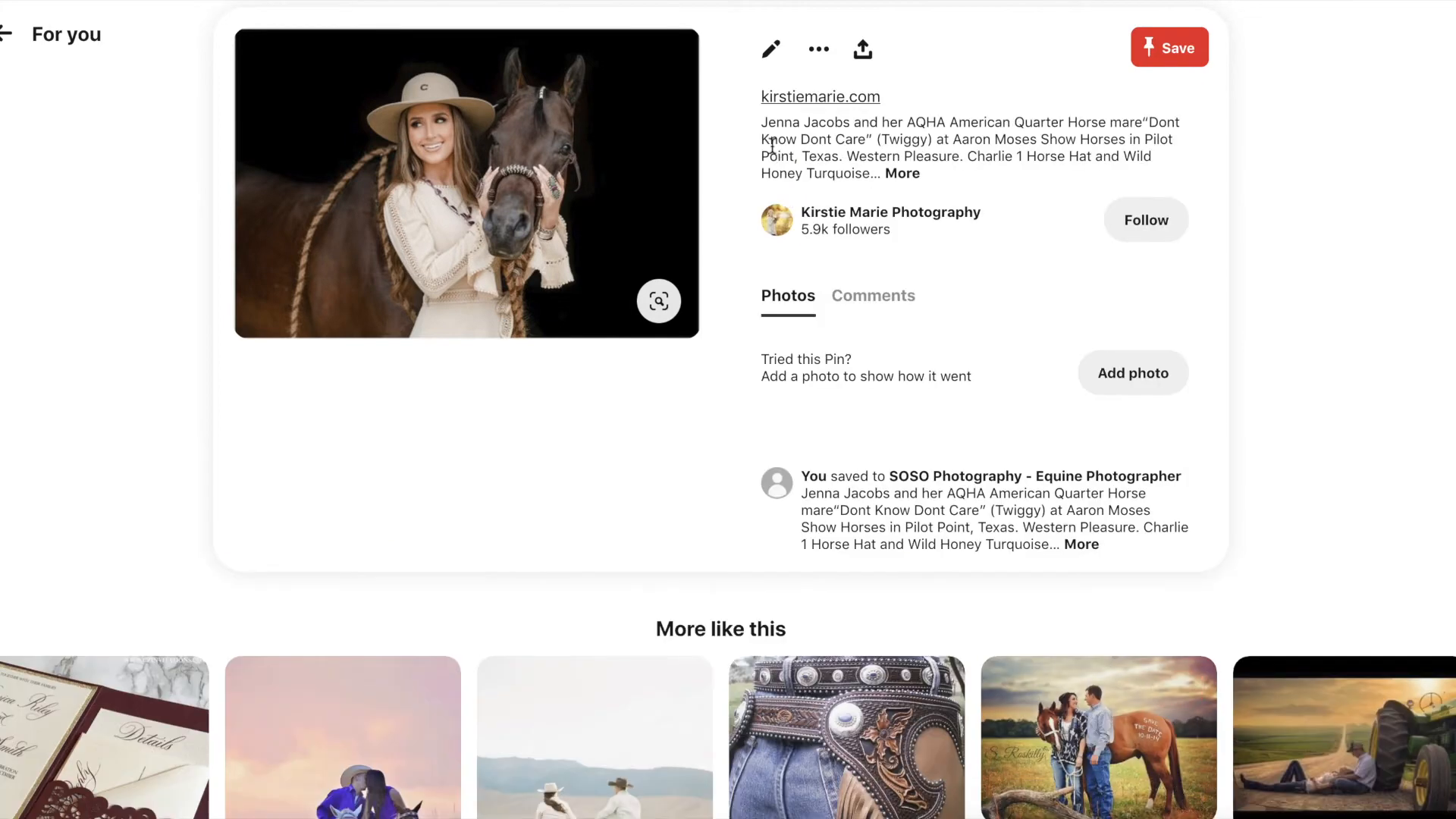
- Copy the first pin's full description and paste it over the next photo pin's short description, then save
{"action": "left_click", "coordinate": [901, 174]}
{"action": "triple_click", "coordinate": [917, 194]}
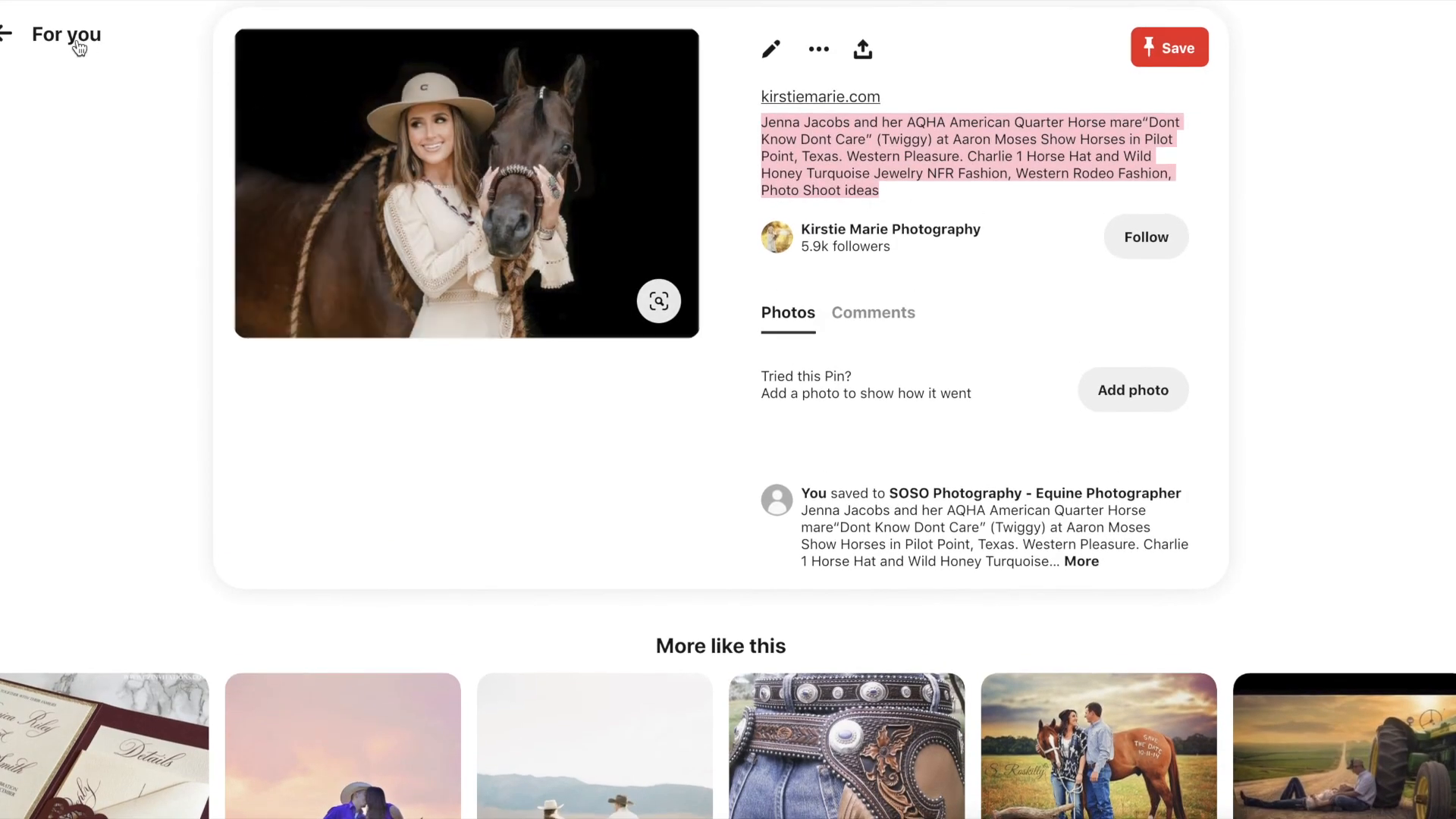
{"action": "left_click", "coordinate": [73, 38]}
{"action": "left_click", "coordinate": [364, 270]}
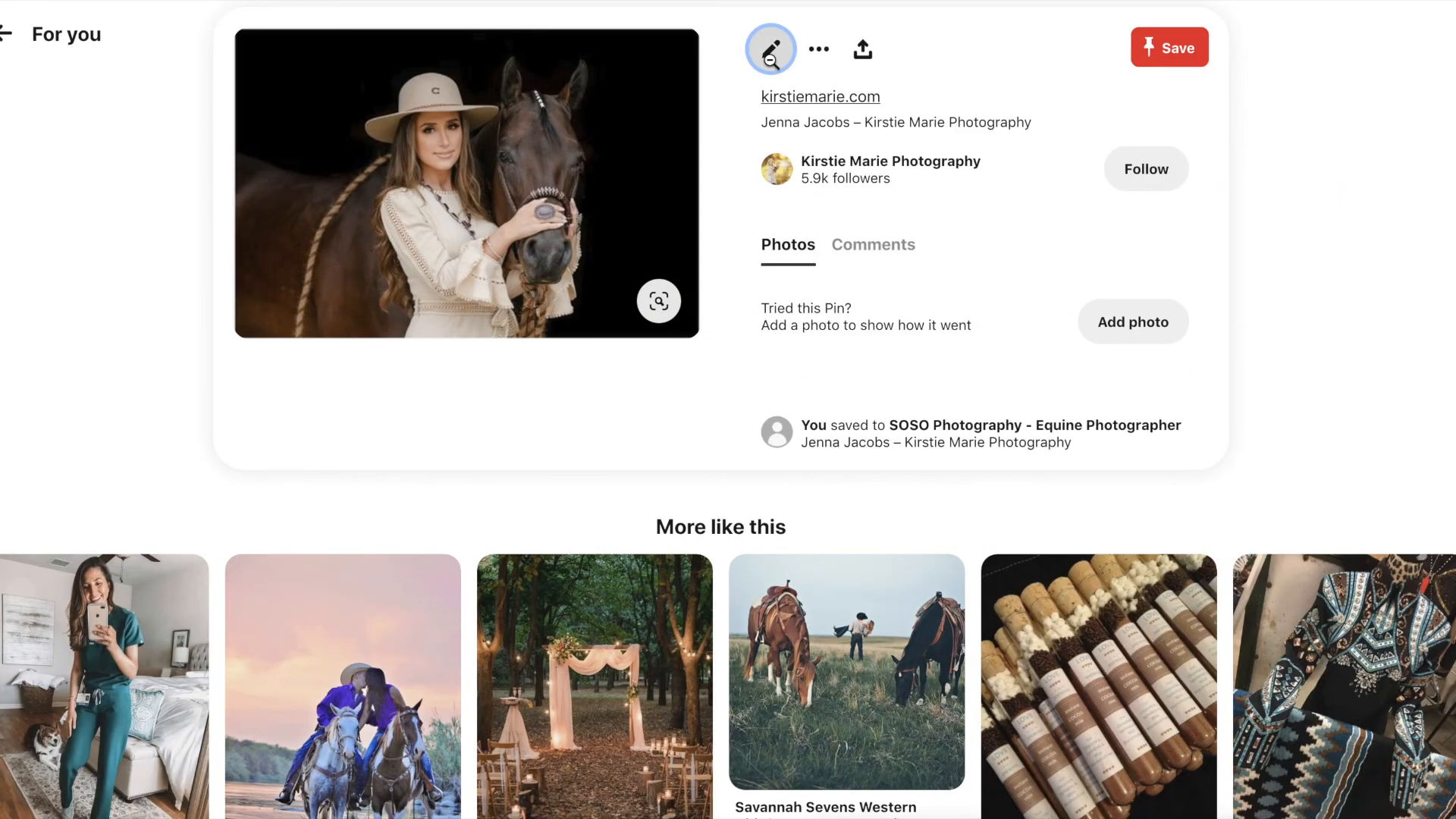
{"action": "left_click", "coordinate": [771, 50]}
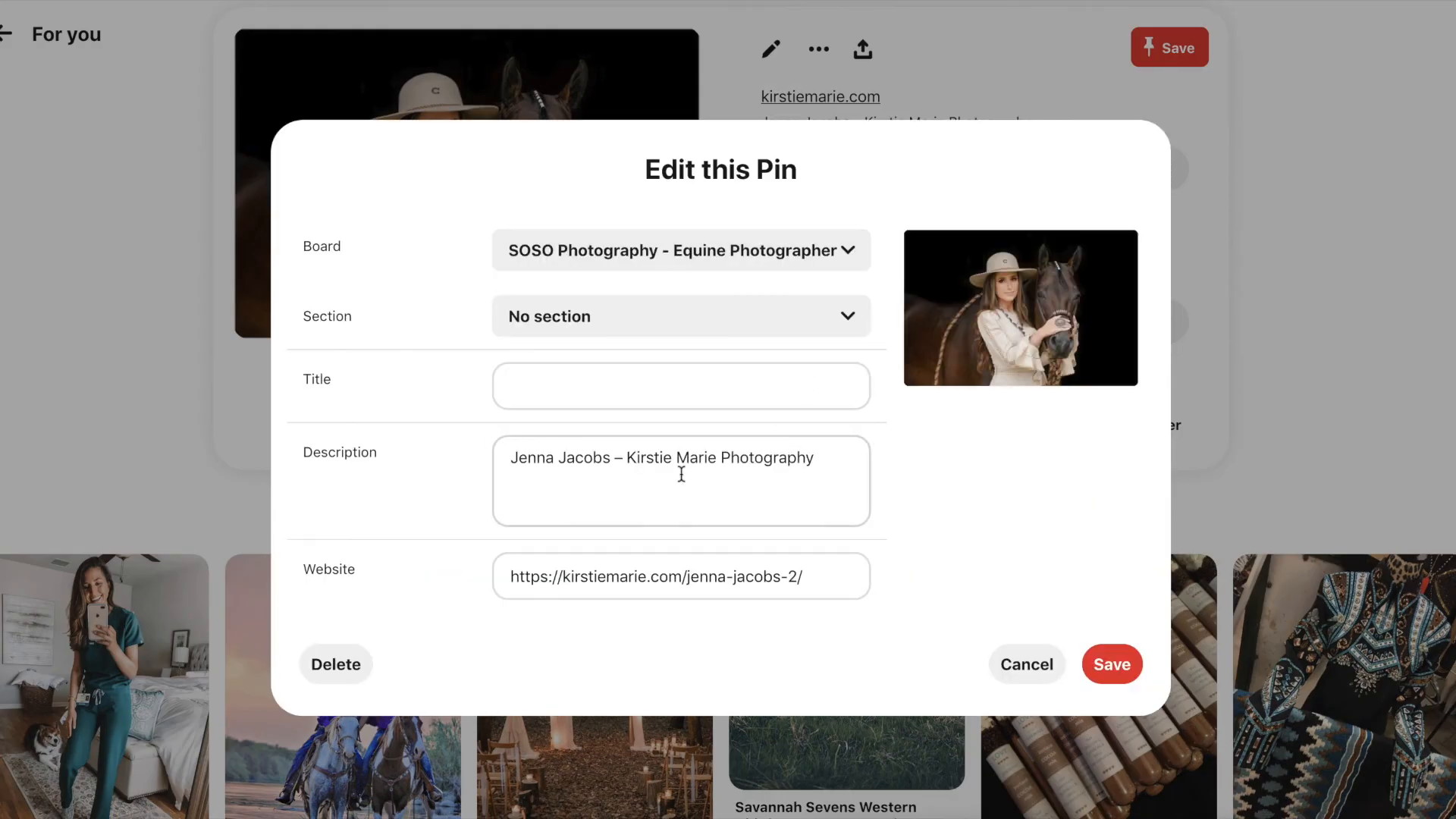
{"action": "triple_click", "coordinate": [770, 475]}
{"action": "left_click", "coordinate": [1112, 664]}
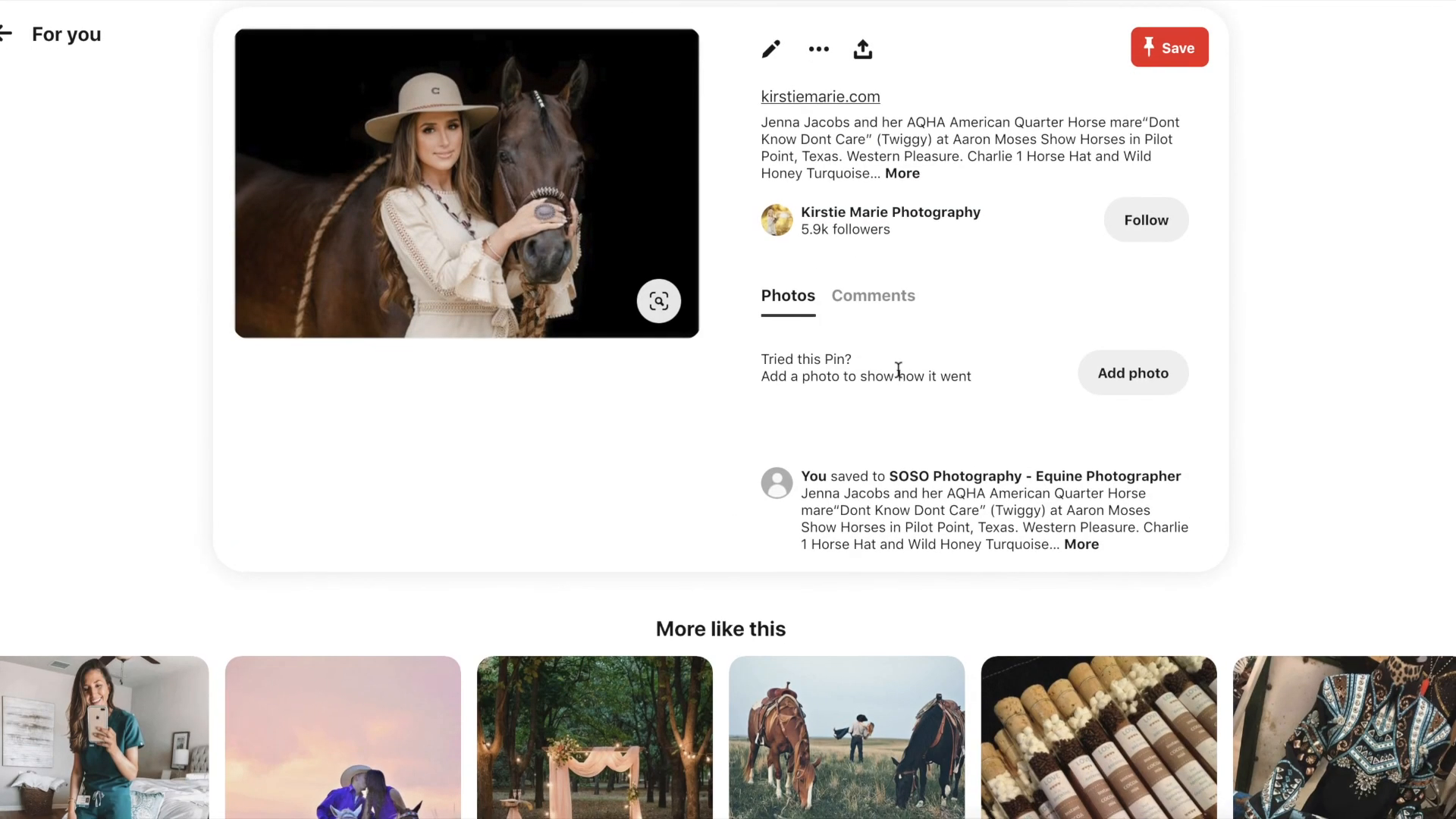
{"action": "mouse_move", "coordinate": [561, 187]}
{"action": "mouse_move", "coordinate": [605, 157]}
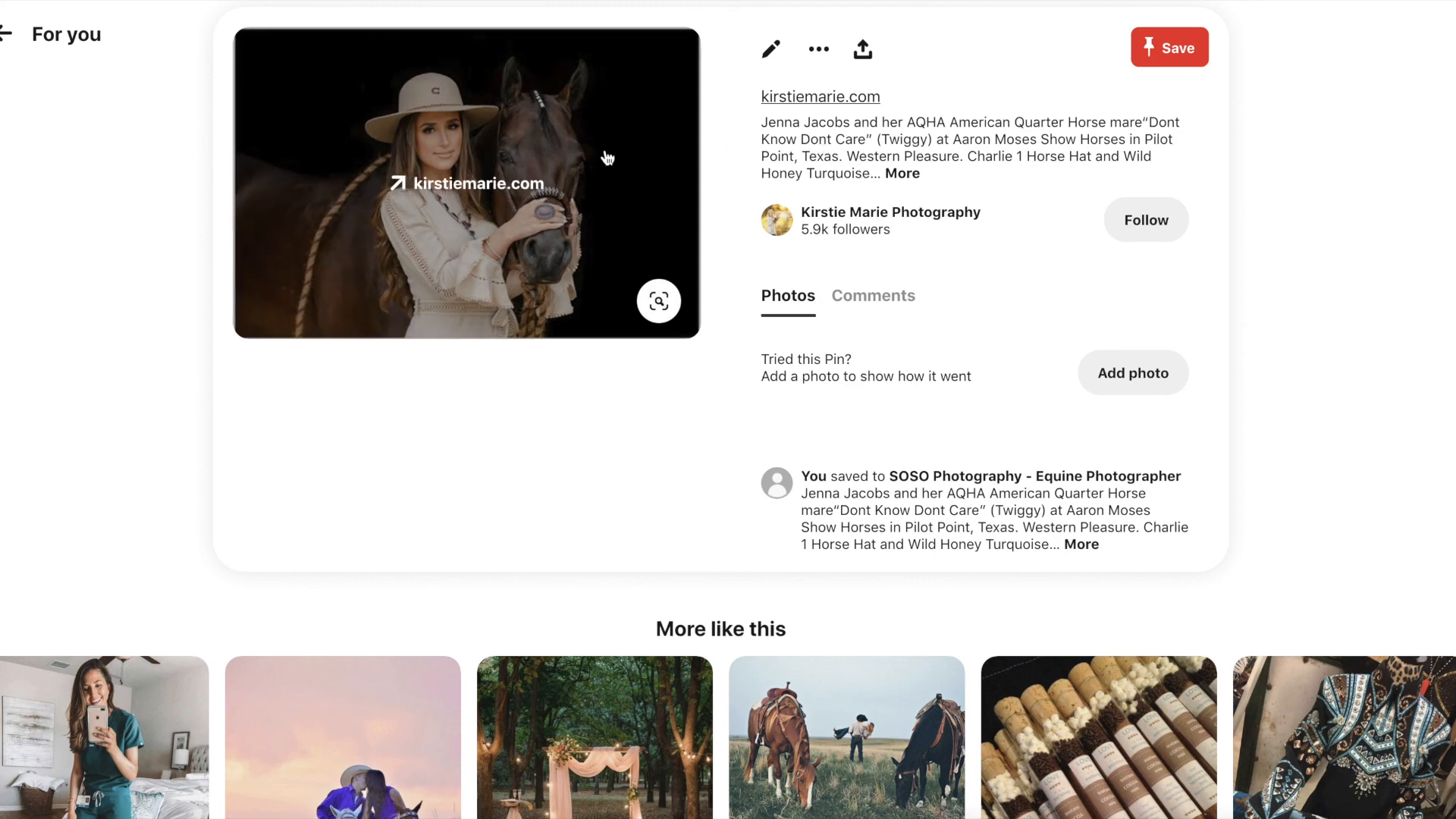
- Open the pin's kirstiemarie.com source post, close the newsletter popup, and scroll through the horse portraits
{"action": "left_click", "coordinate": [436, 201]}
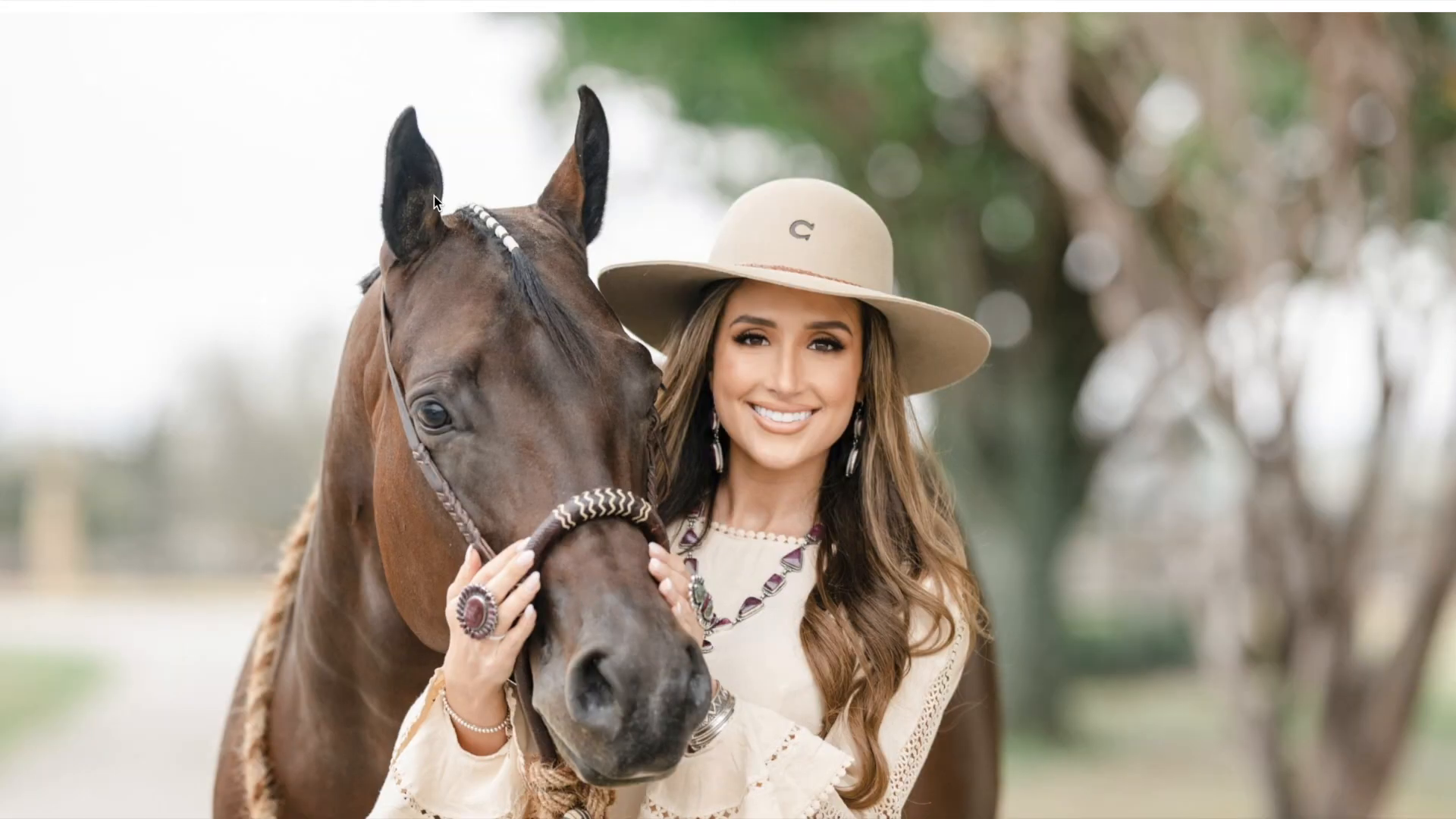
{"action": "scroll", "coordinate": [434, 195], "scroll_direction": "down", "scroll_amount": 15}
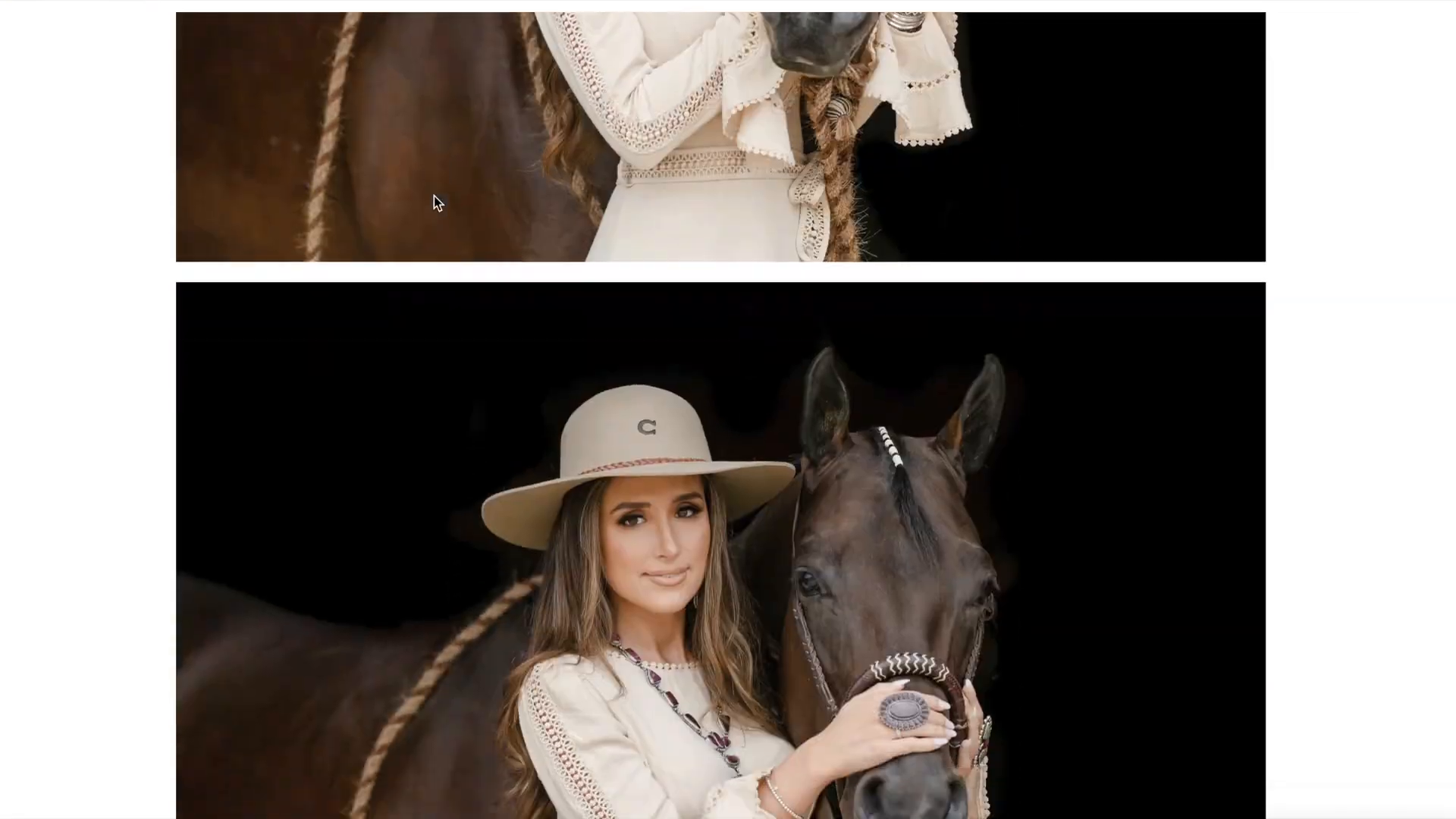
{"action": "scroll", "coordinate": [434, 196], "scroll_direction": "down", "scroll_amount": 15}
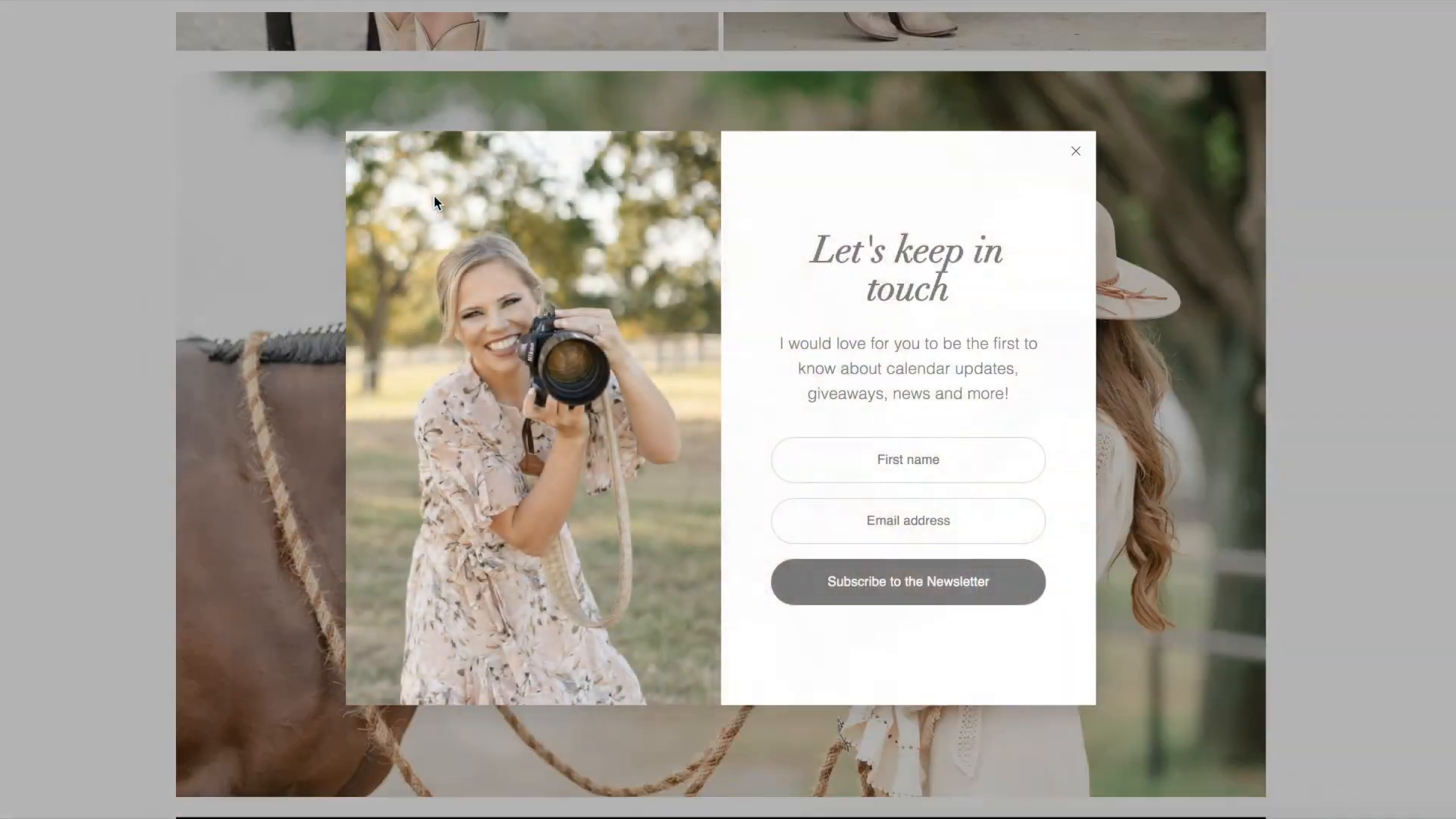
{"action": "left_click", "coordinate": [1076, 151]}
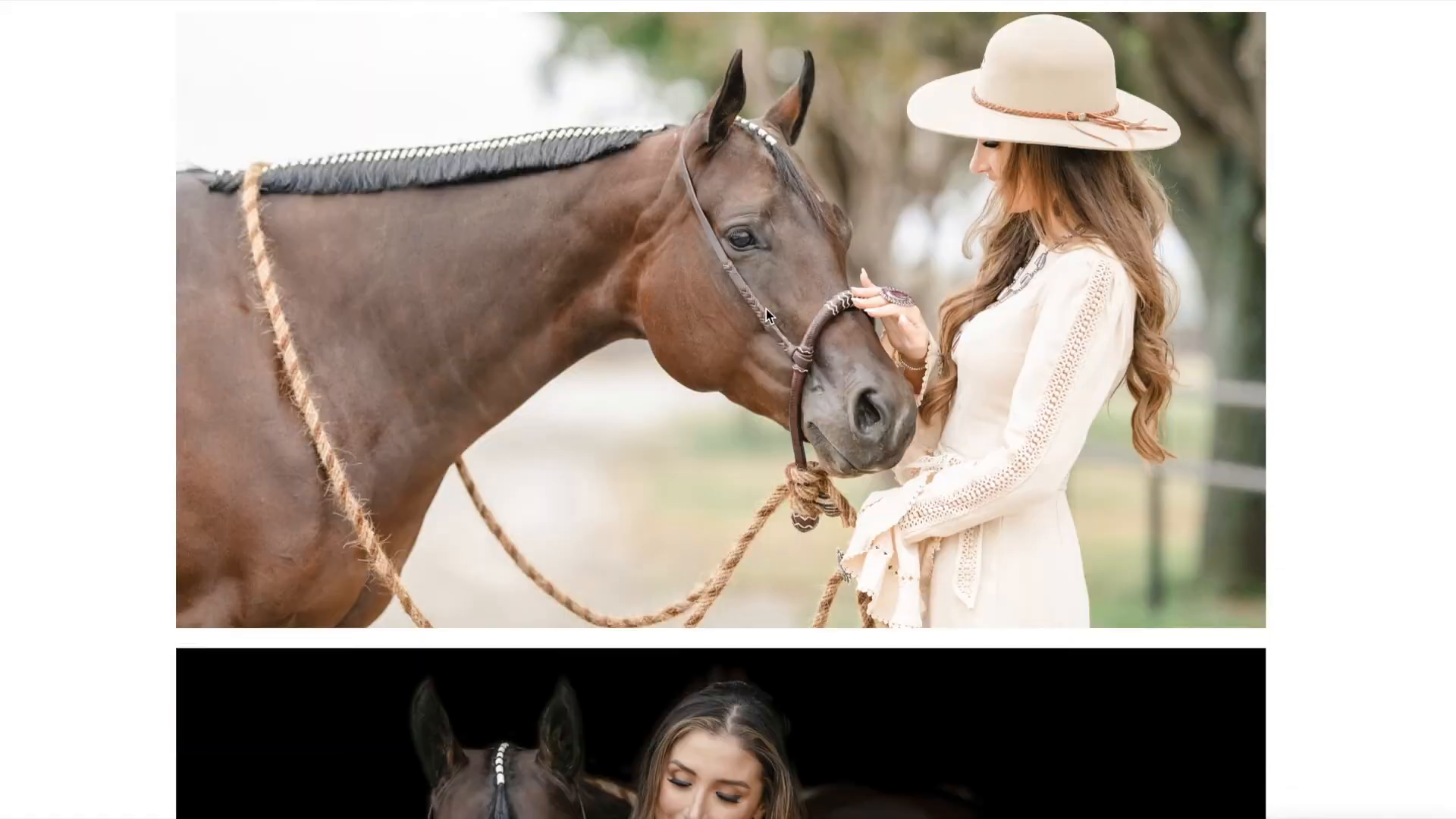
{"action": "scroll", "coordinate": [766, 316], "scroll_direction": "down", "scroll_amount": 20}
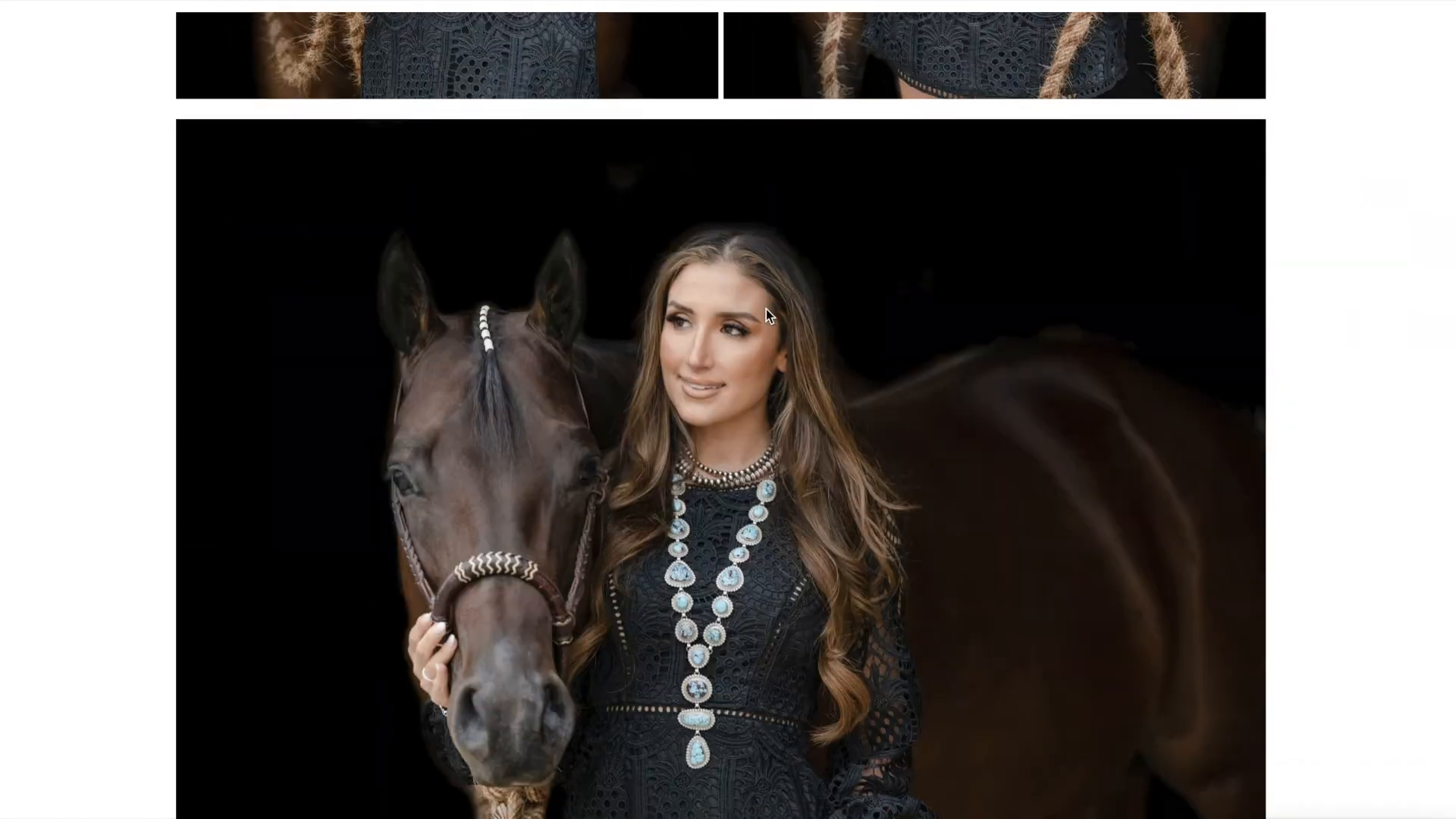